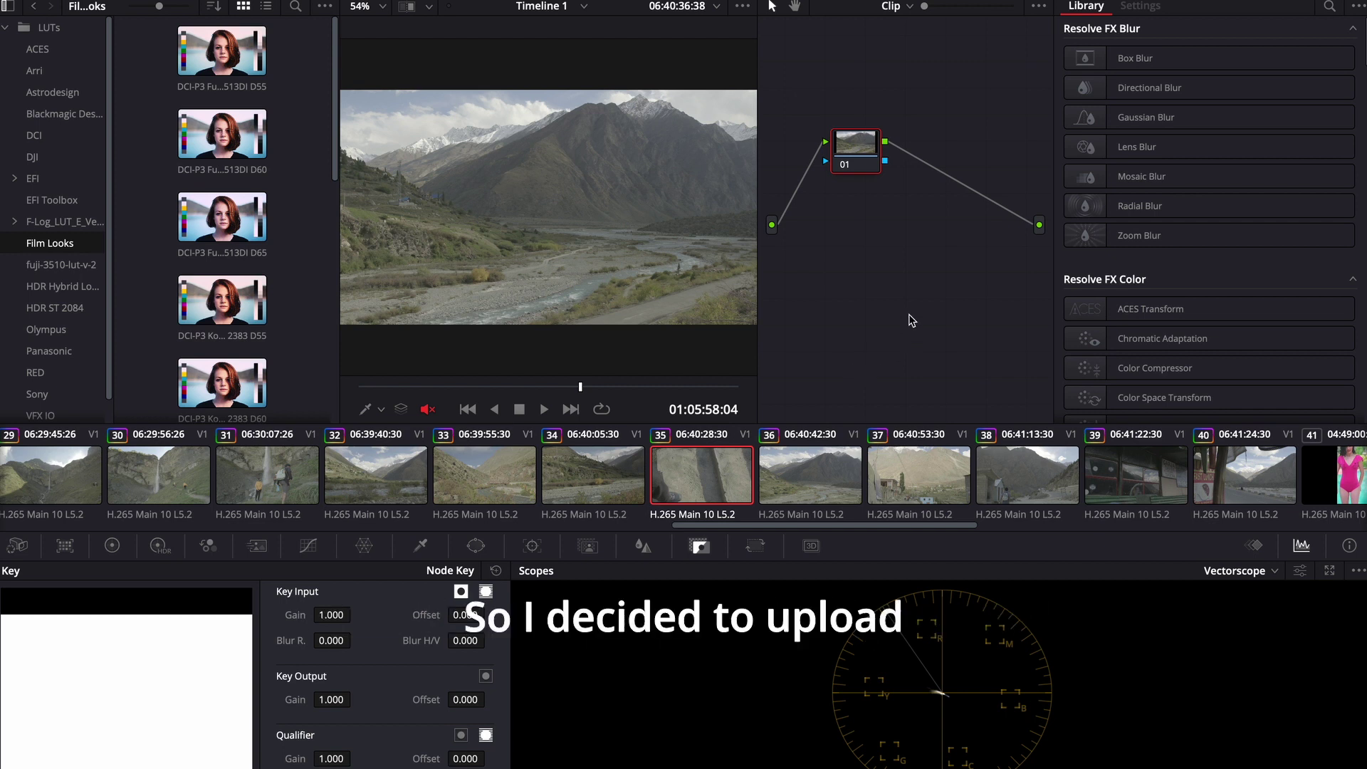
Step: Select clip 08, the hiker on the mountain road, and step back one frame
{"action": "left_click", "coordinate": [862, 162]}
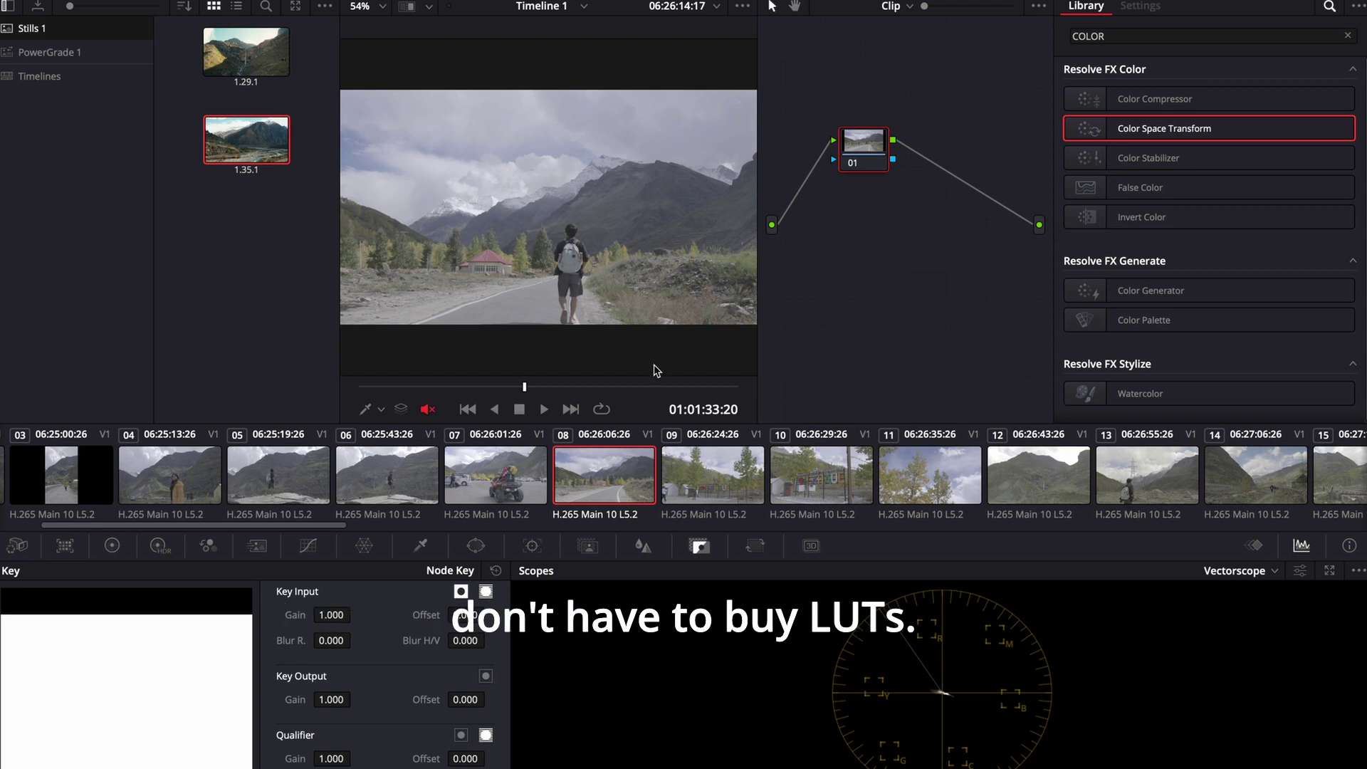
{"action": "left_click", "coordinate": [516, 386]}
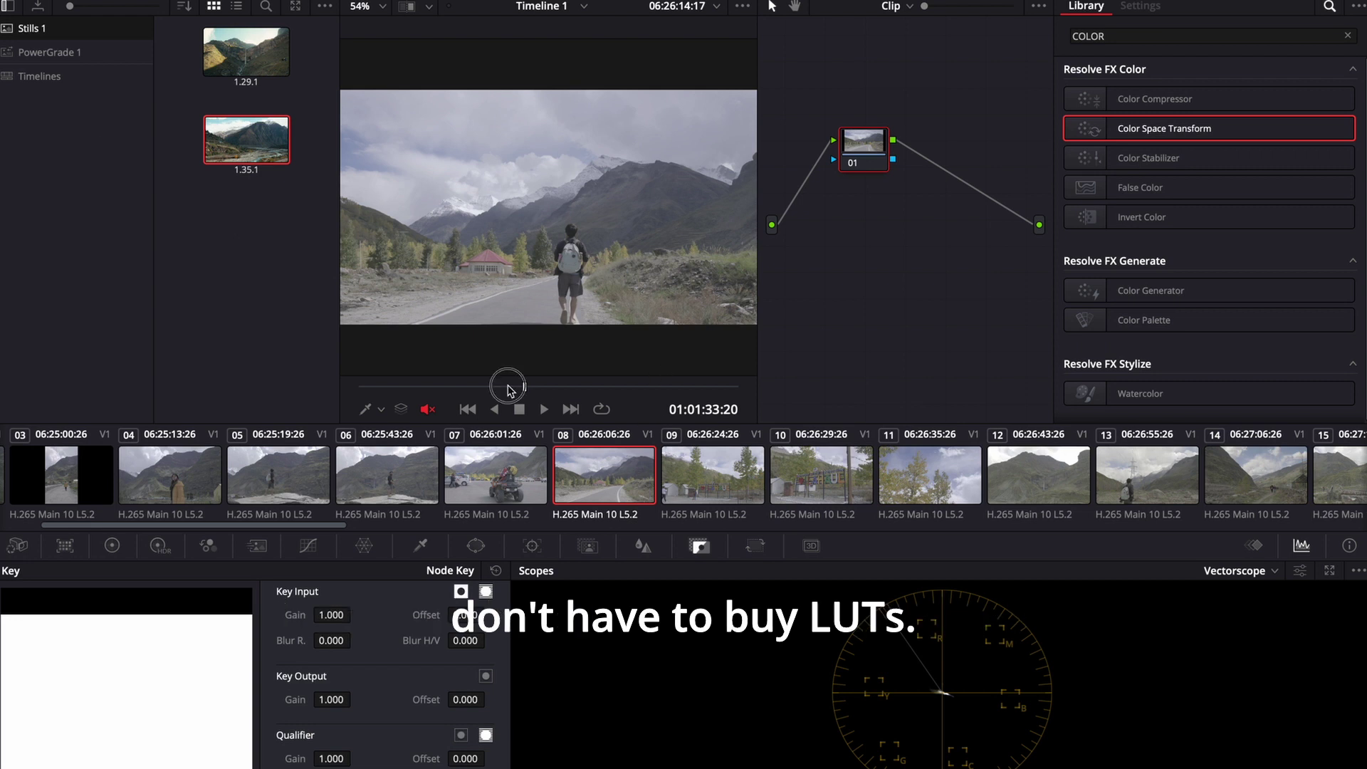
Step: Browse the Film Looks LUTs, try Rec709 Kodak 2383 D60 on node 01, then undo it
{"action": "left_click", "coordinate": [133, 2]}
{"action": "scroll", "coordinate": [321, 207], "scroll_direction": "up", "scroll_amount": 10}
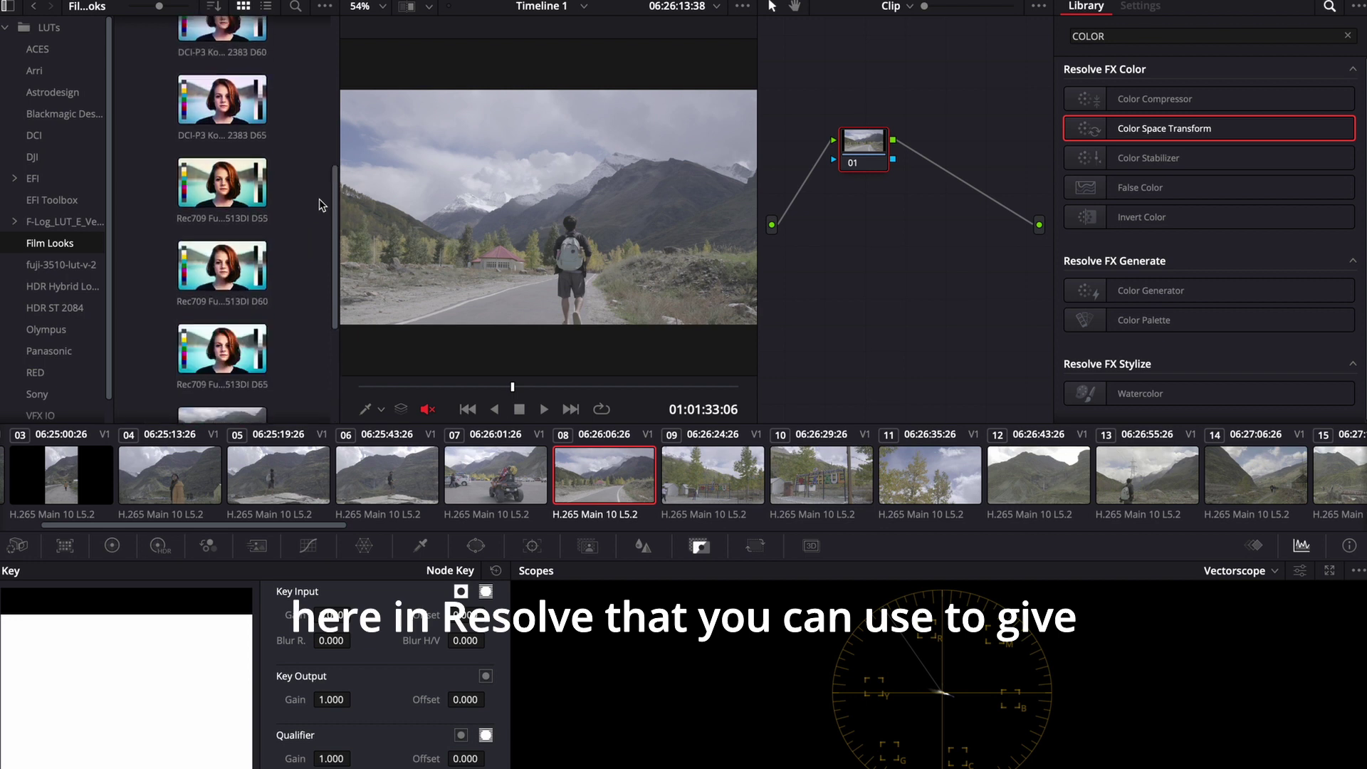
{"action": "scroll", "coordinate": [321, 205], "scroll_direction": "down", "scroll_amount": 10}
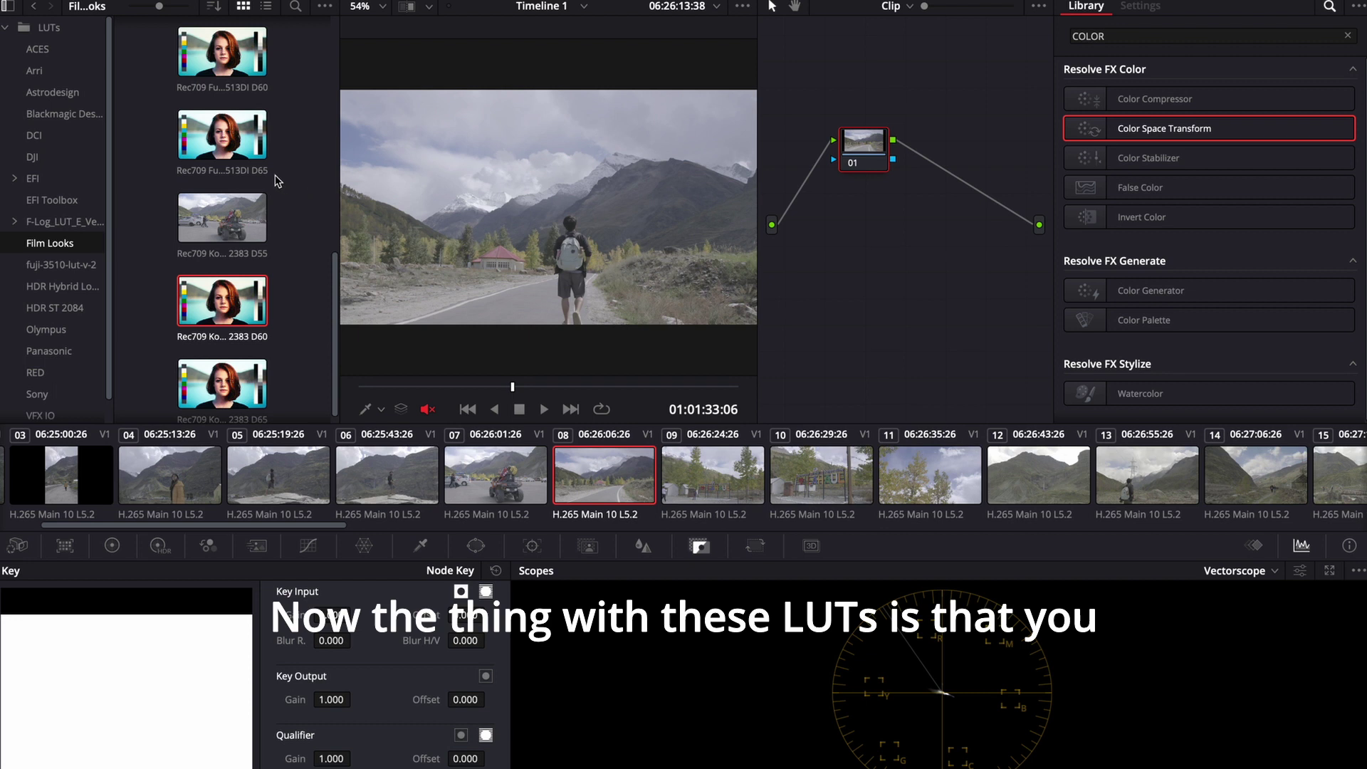
{"action": "left_click", "coordinate": [204, 137]}
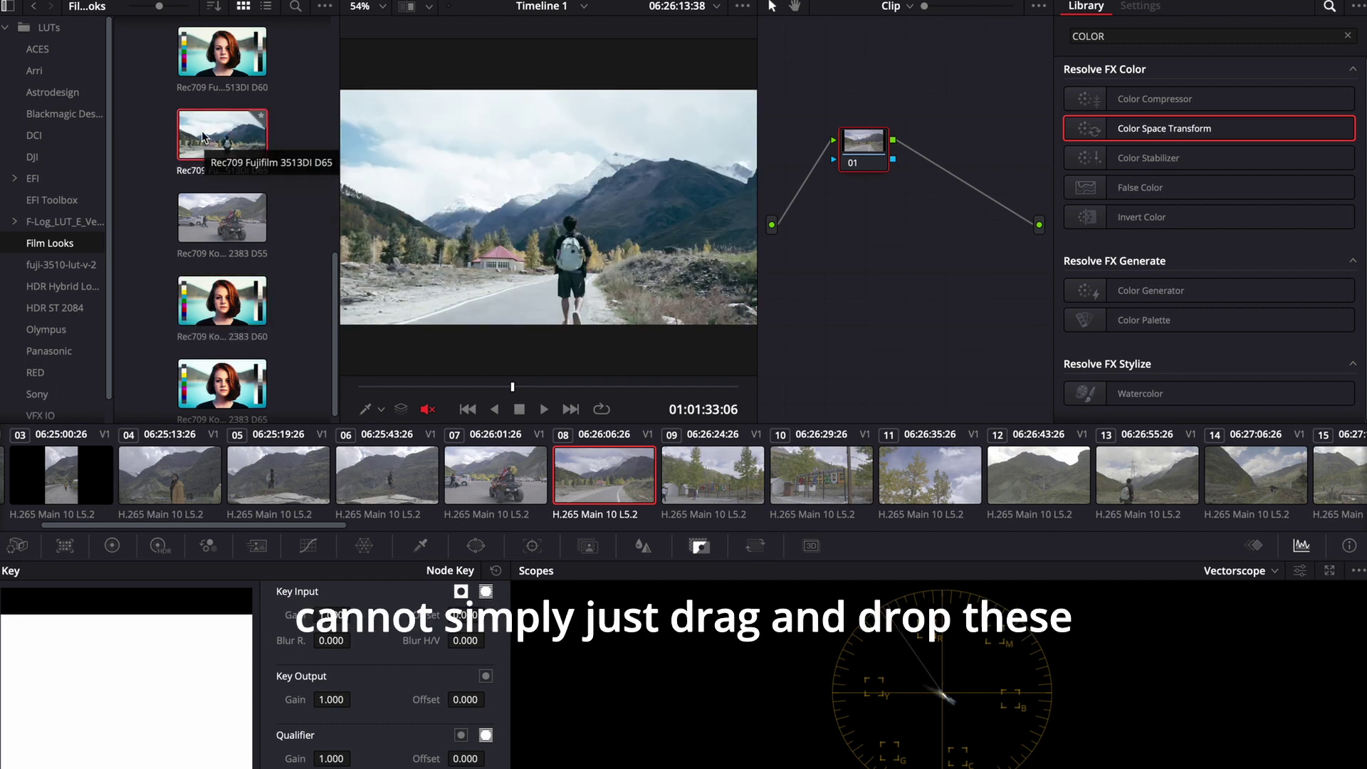
{"action": "left_click_drag", "start_coordinate": [207, 313], "coordinate": [840, 178]}
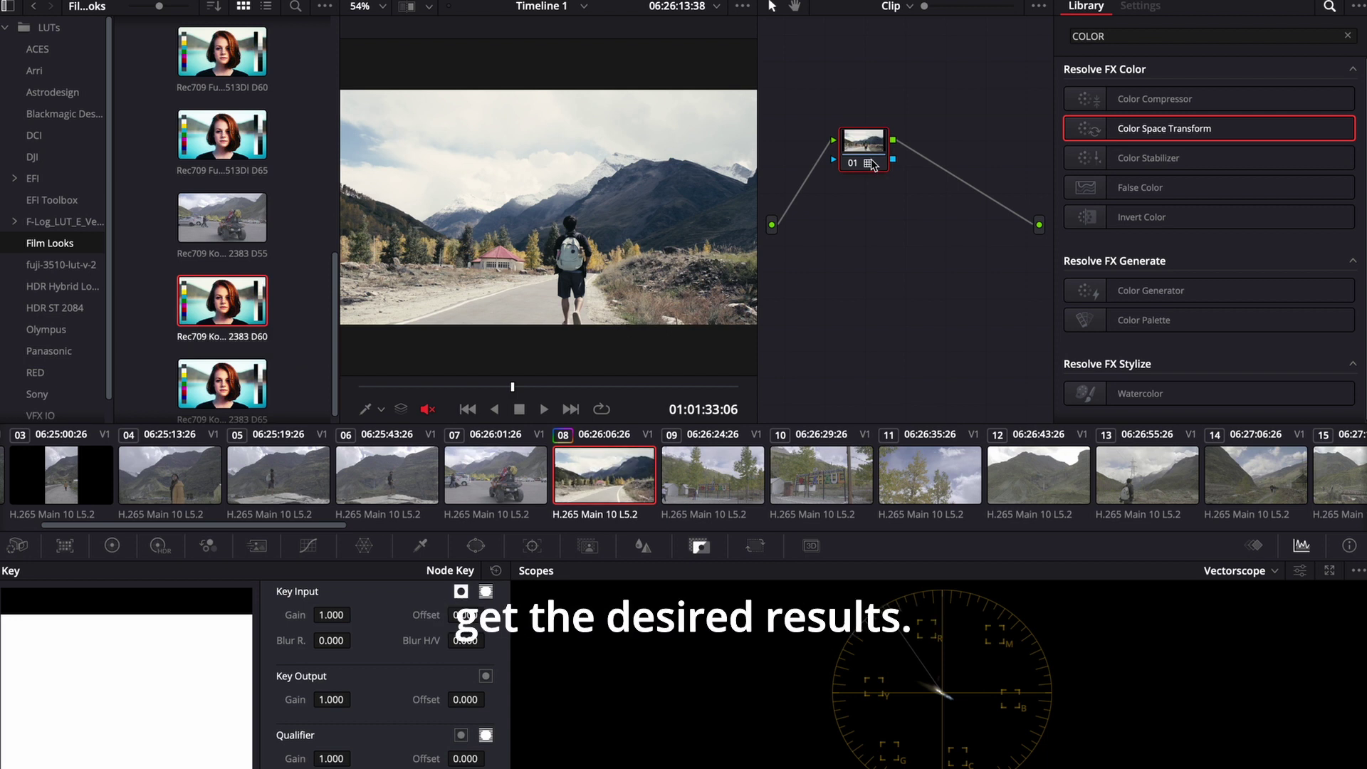
{"action": "key", "text": "ctrl+z"}
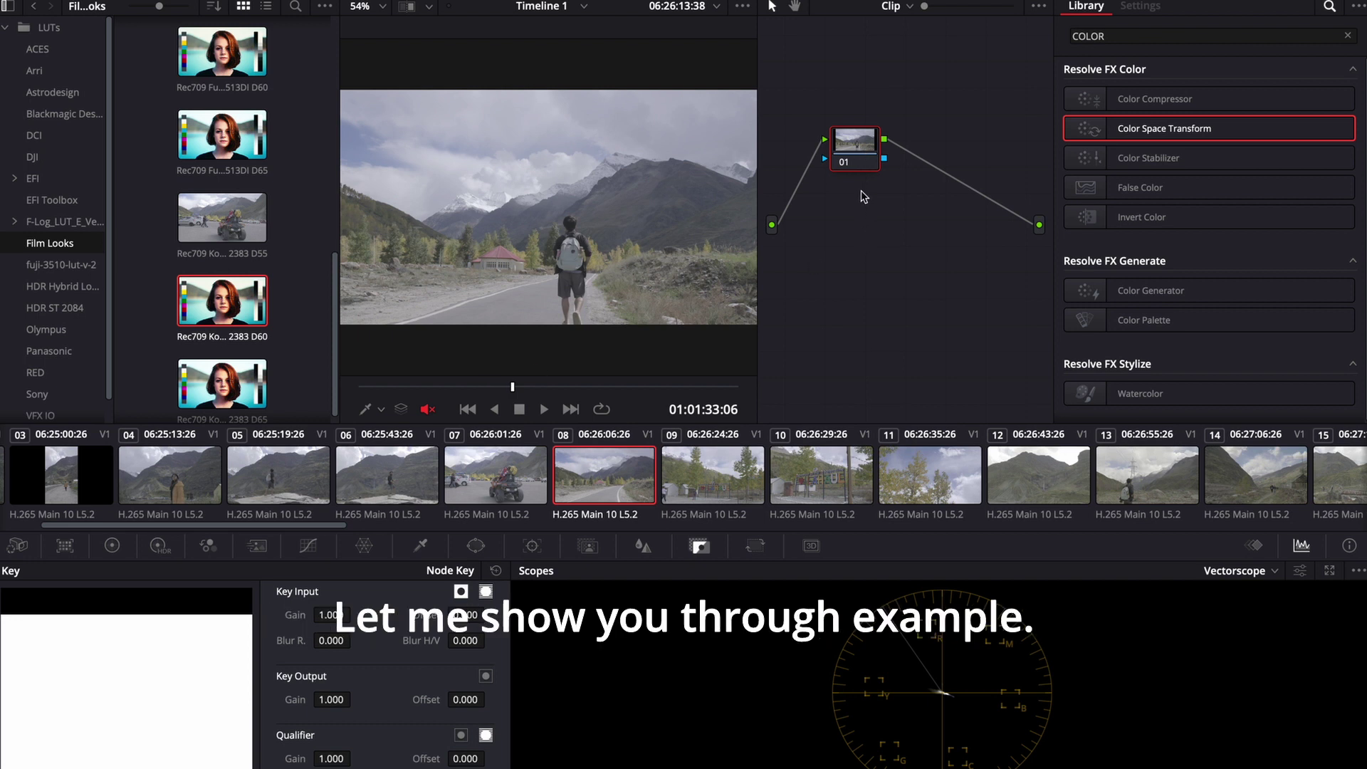
Step: Add a serial node with Alt+S, then label node 01 'CST' and node 02 'LUT'
{"action": "left_click_drag", "start_coordinate": [511, 386], "coordinate": [476, 387]}
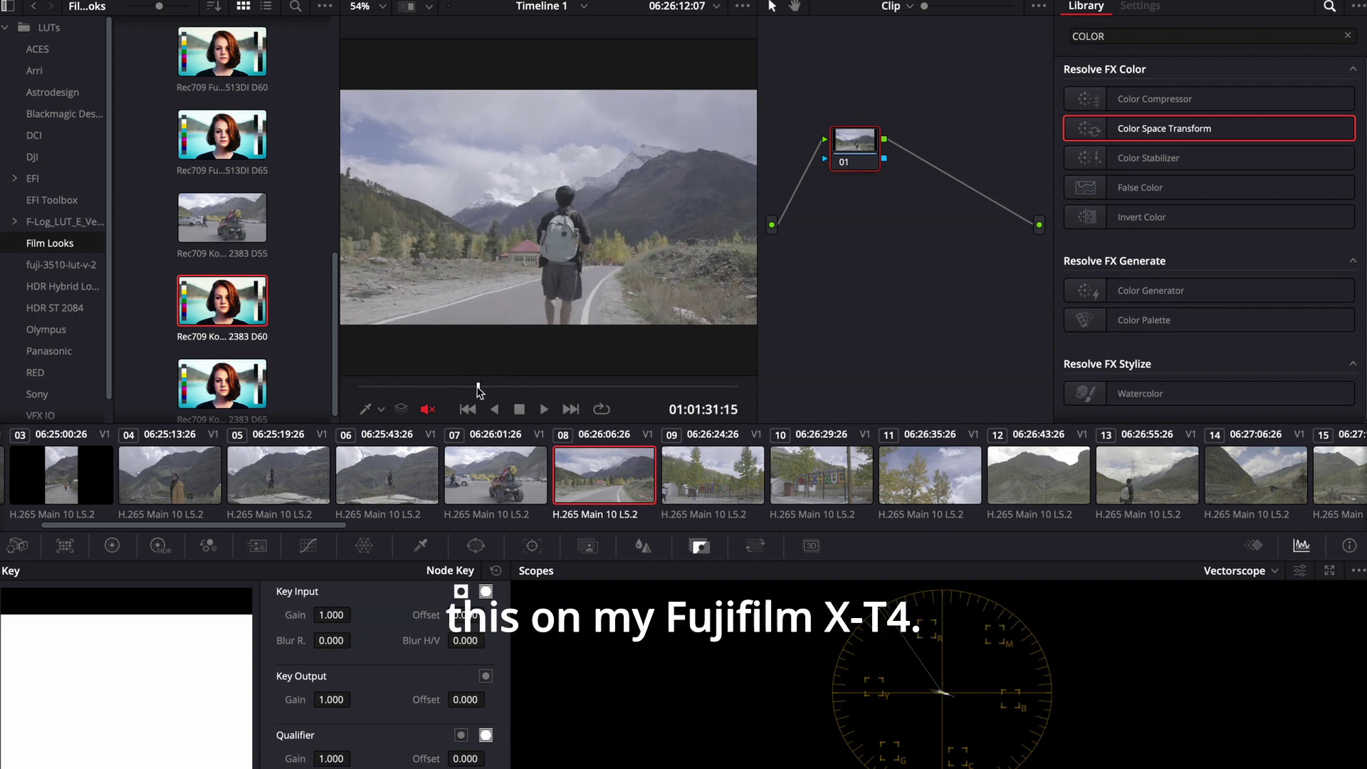
{"action": "key", "text": "alt+s"}
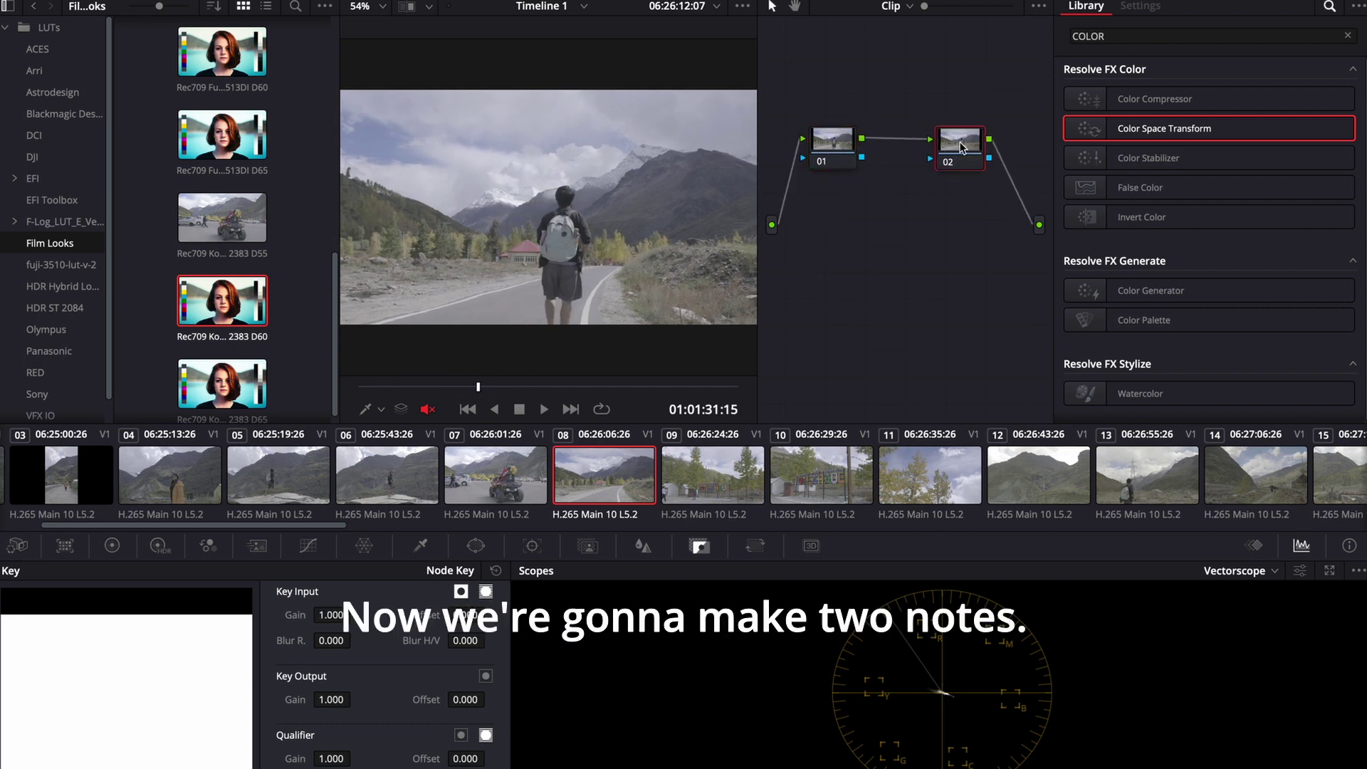
{"action": "left_click", "coordinate": [840, 152]}
{"action": "type", "text": "c"}
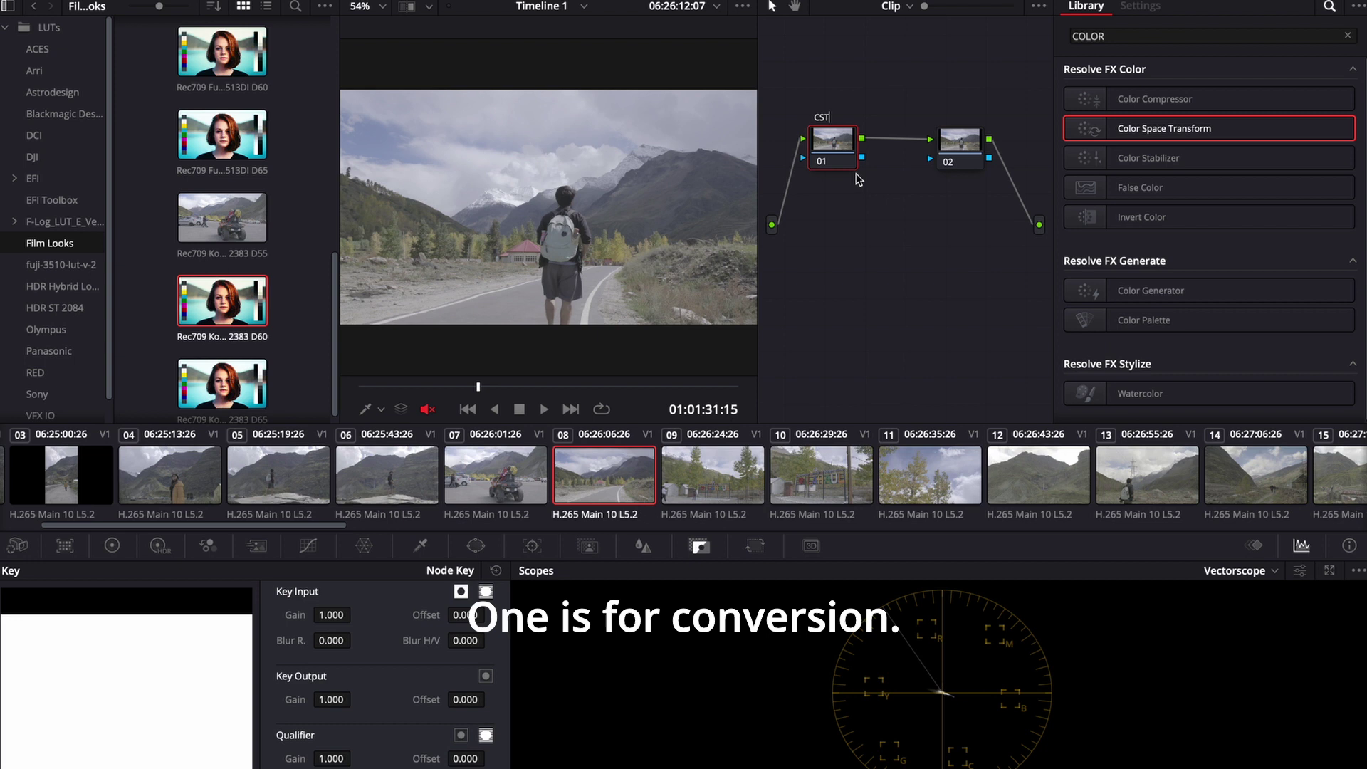
{"action": "type", "text": "ST"}
{"action": "left_click", "coordinate": [947, 158]}
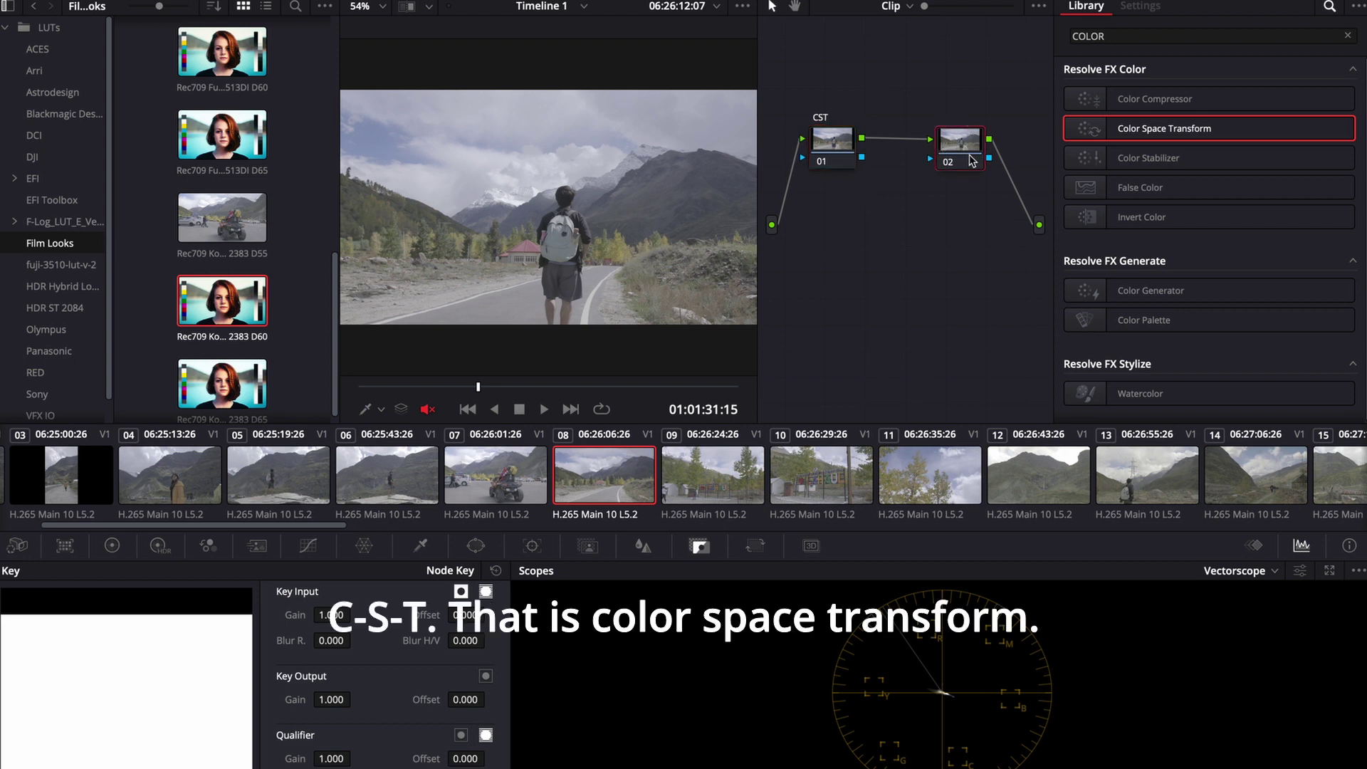
{"action": "right_click", "coordinate": [971, 162]}
{"action": "left_click", "coordinate": [973, 173]}
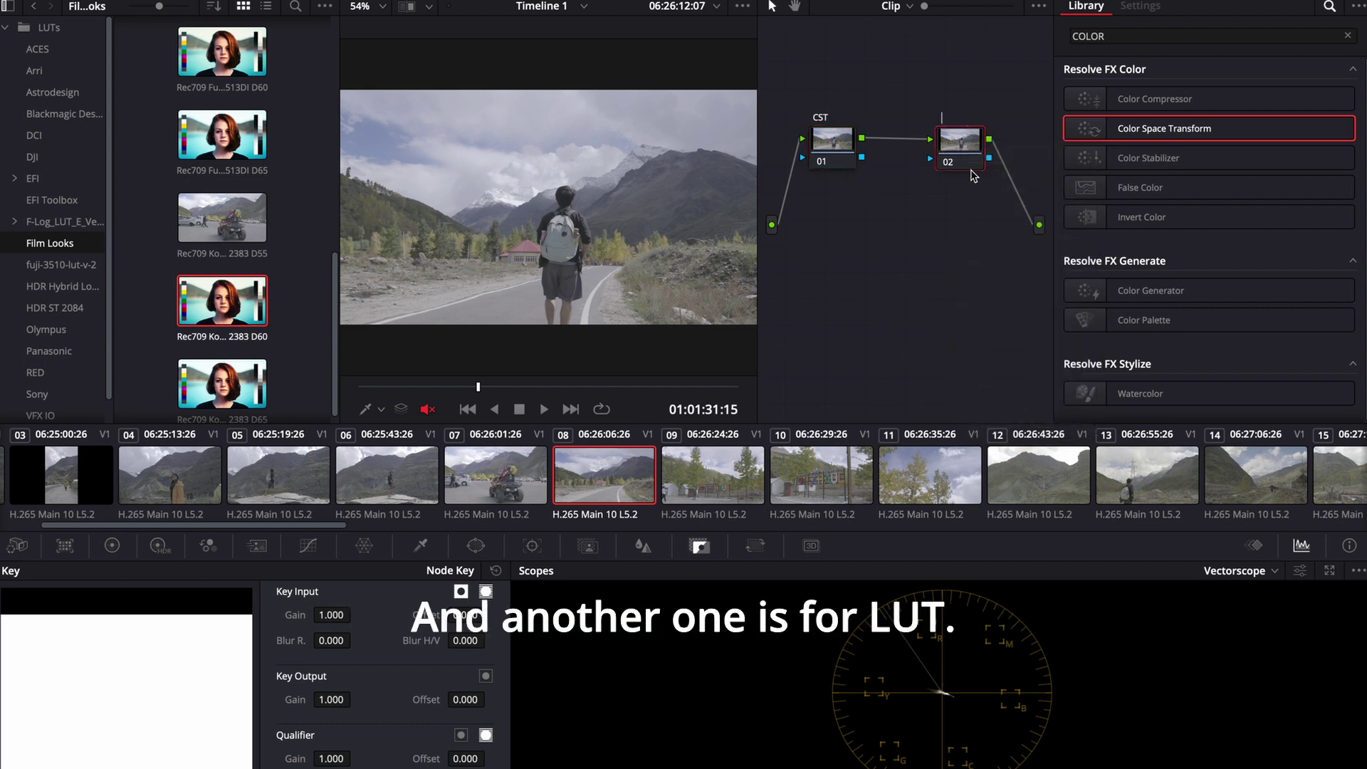
{"action": "type", "text": "LUT"}
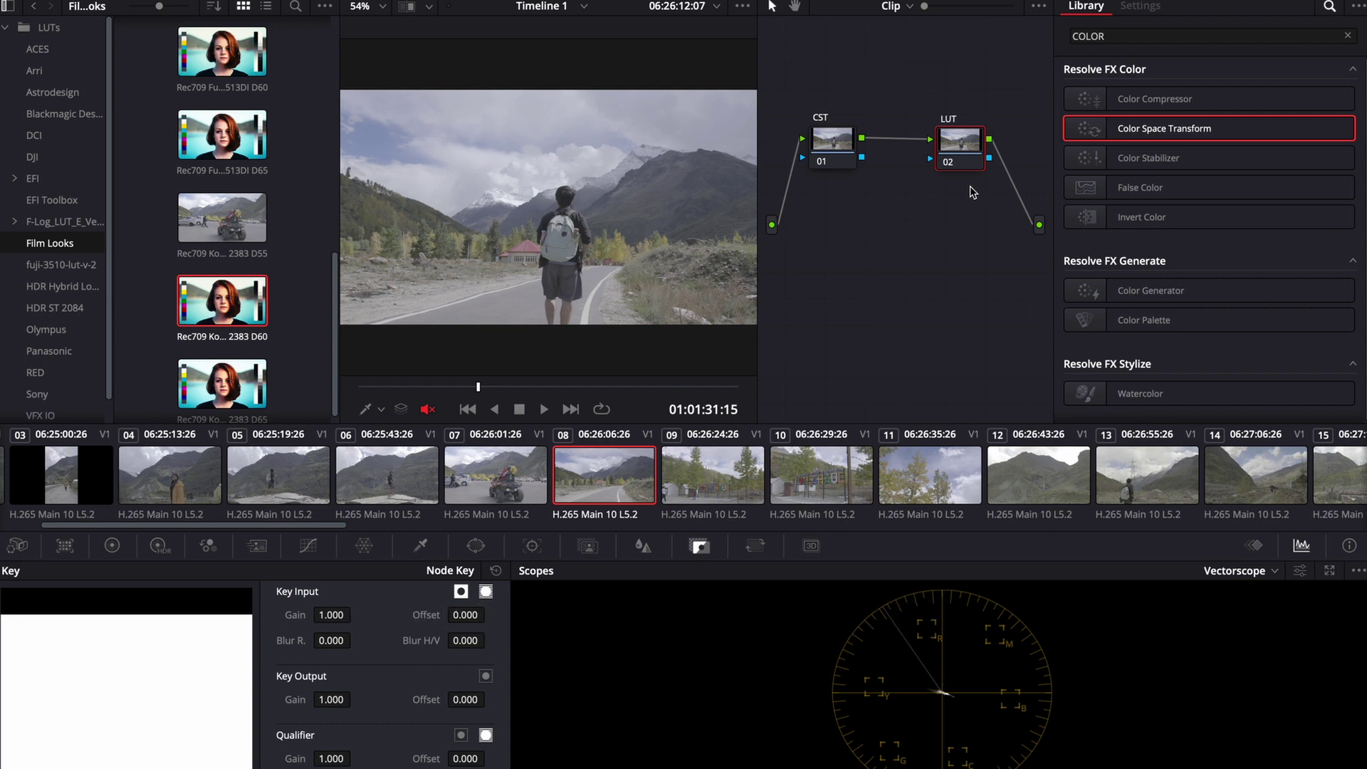
{"action": "left_click", "coordinate": [830, 158]}
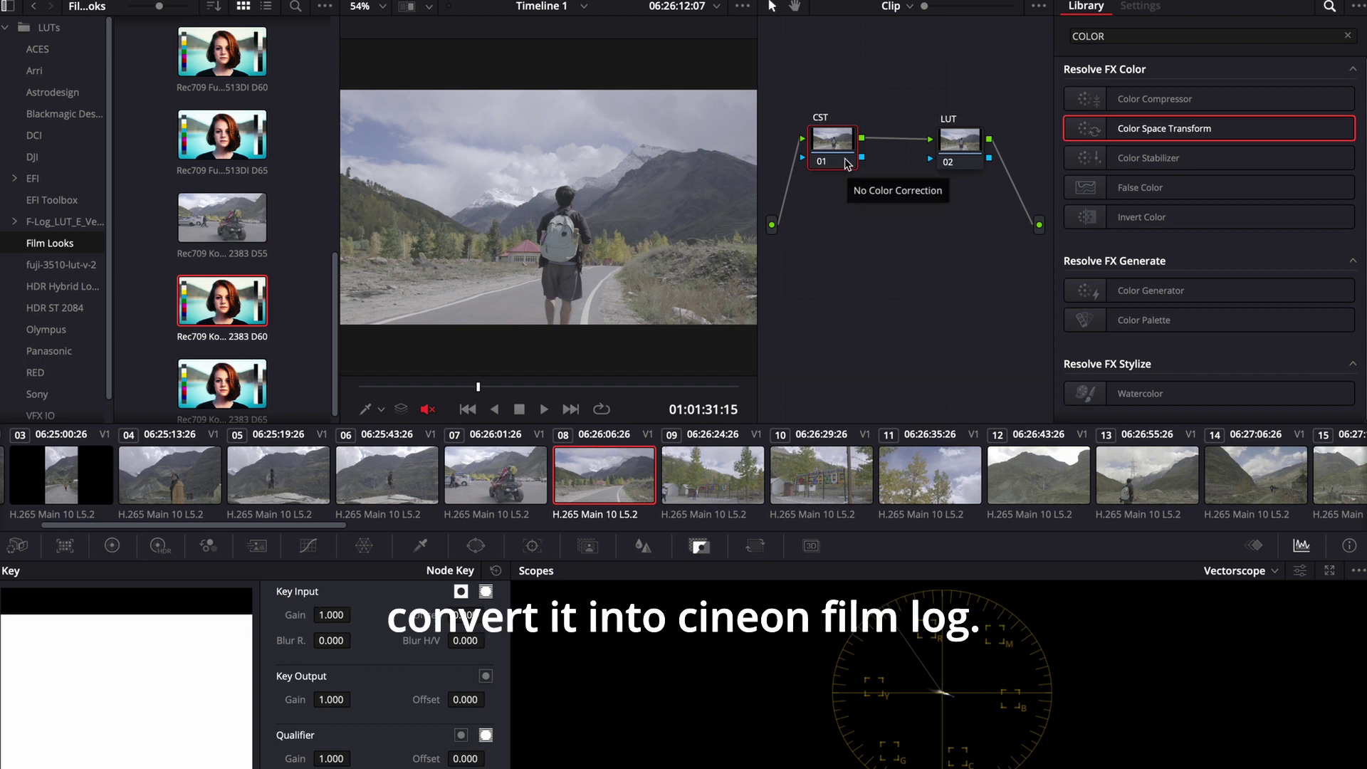
Step: Put a Color Space Transform on the CST node with input Rec.2020 and FujiFilm F-Log gamma
{"action": "left_click_drag", "start_coordinate": [1246, 139], "coordinate": [846, 153]}
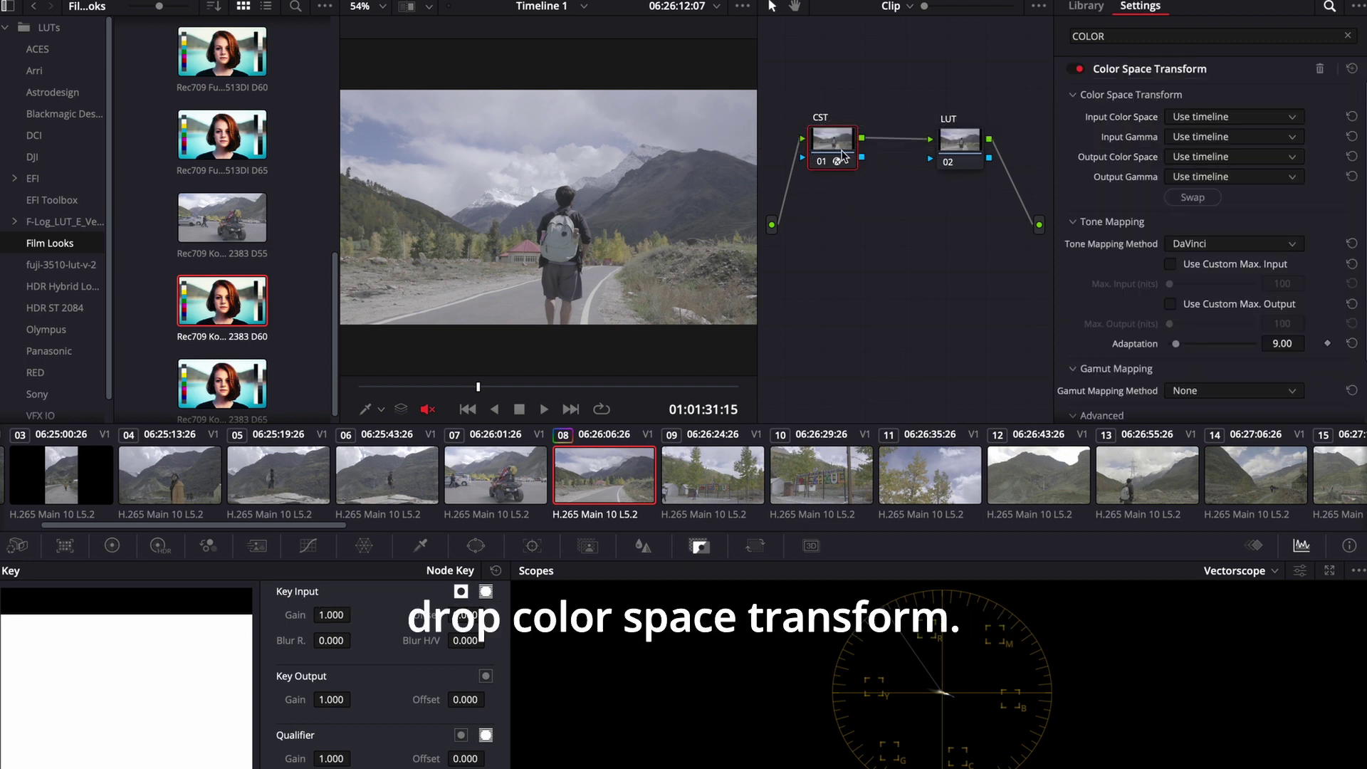
{"action": "left_click", "coordinate": [1243, 117]}
{"action": "scroll", "coordinate": [1250, 226], "scroll_direction": "down", "scroll_amount": 6}
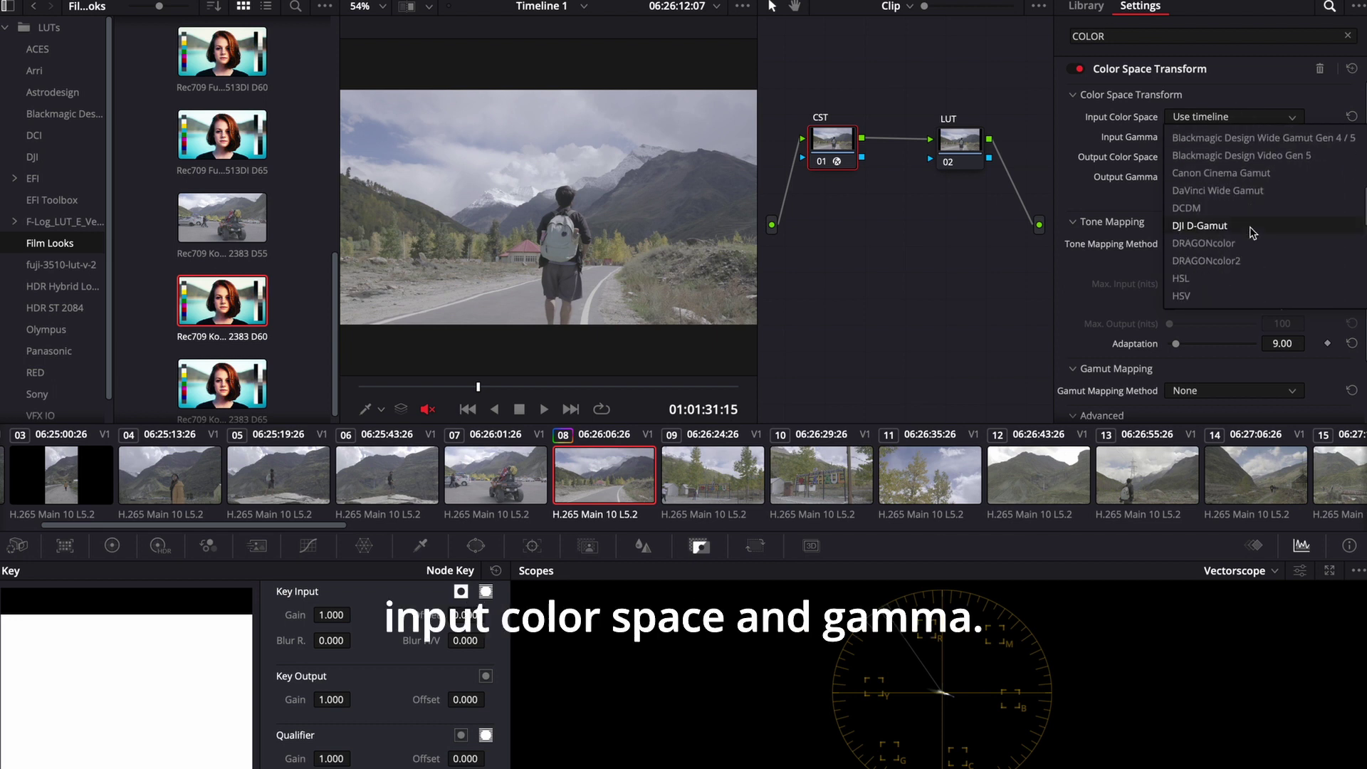
{"action": "scroll", "coordinate": [1249, 245], "scroll_direction": "down", "scroll_amount": 2}
{"action": "scroll", "coordinate": [1249, 253], "scroll_direction": "up", "scroll_amount": 6}
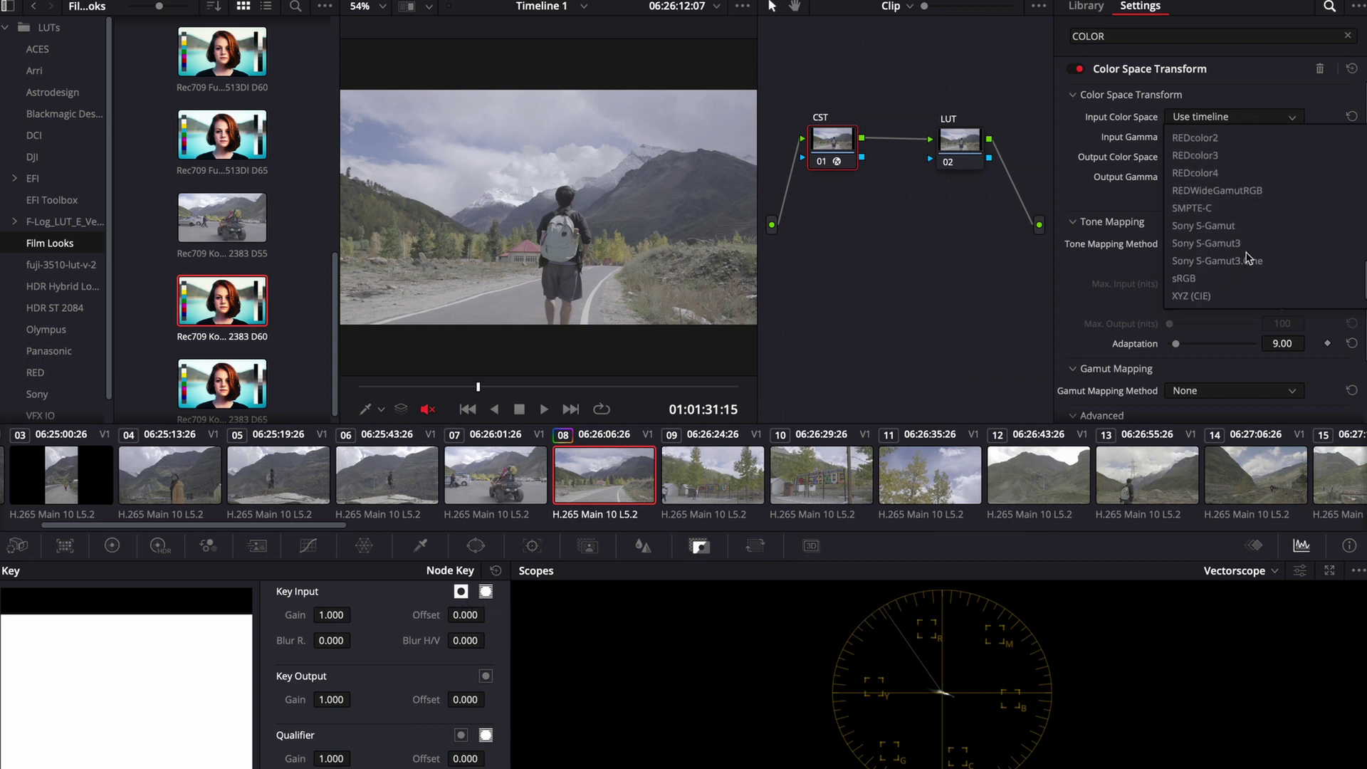
{"action": "scroll", "coordinate": [1248, 258], "scroll_direction": "down", "scroll_amount": 3}
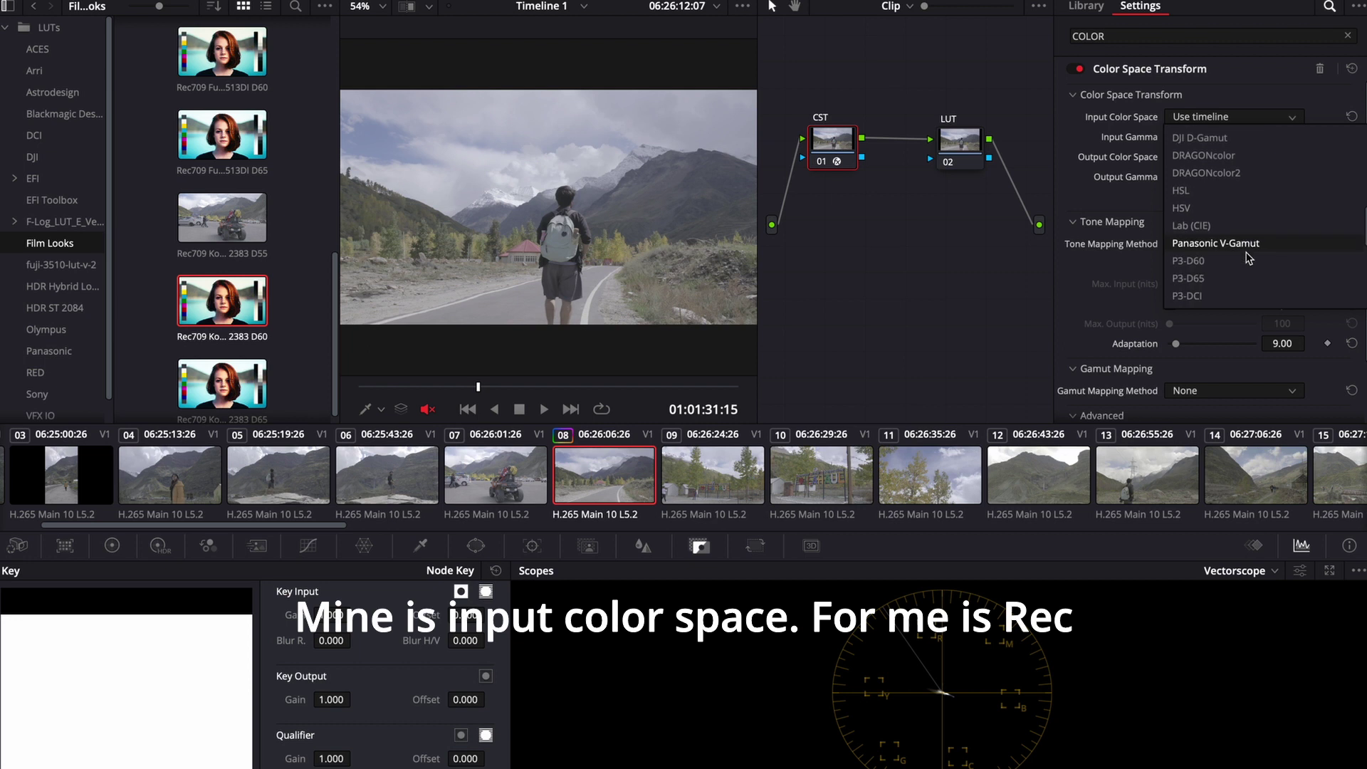
{"action": "scroll", "coordinate": [1248, 258], "scroll_direction": "down", "scroll_amount": 1}
{"action": "left_click", "coordinate": [1232, 257]}
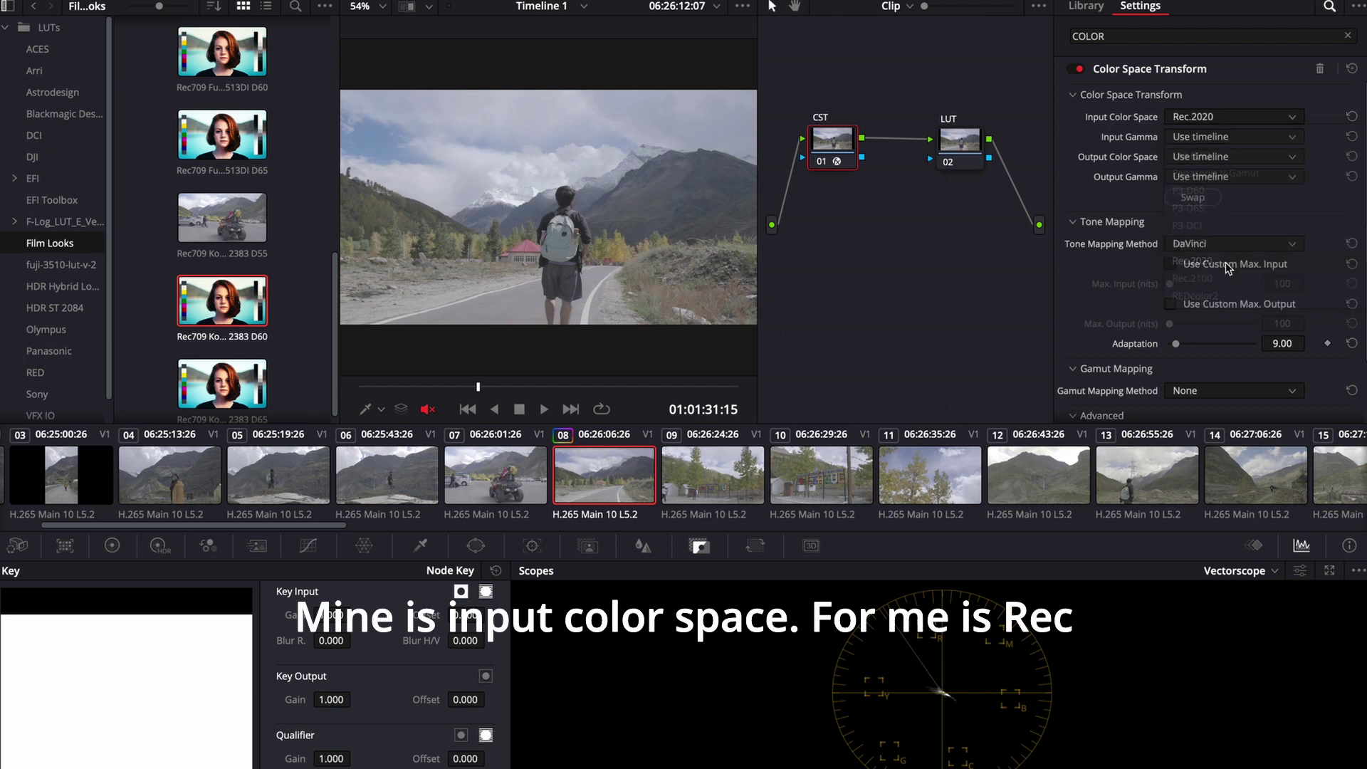
{"action": "left_click", "coordinate": [1207, 137]}
{"action": "scroll", "coordinate": [1226, 235], "scroll_direction": "down", "scroll_amount": 3}
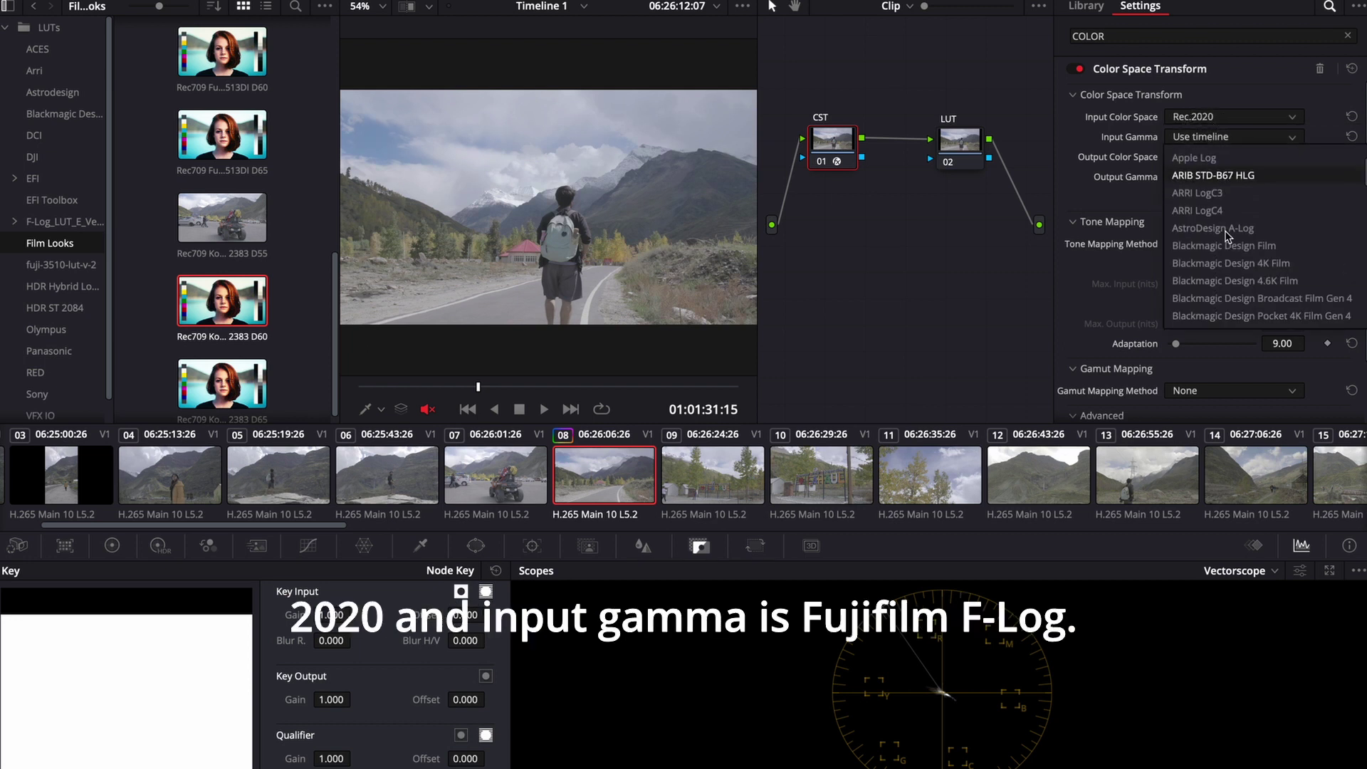
{"action": "scroll", "coordinate": [1228, 237], "scroll_direction": "down", "scroll_amount": 4}
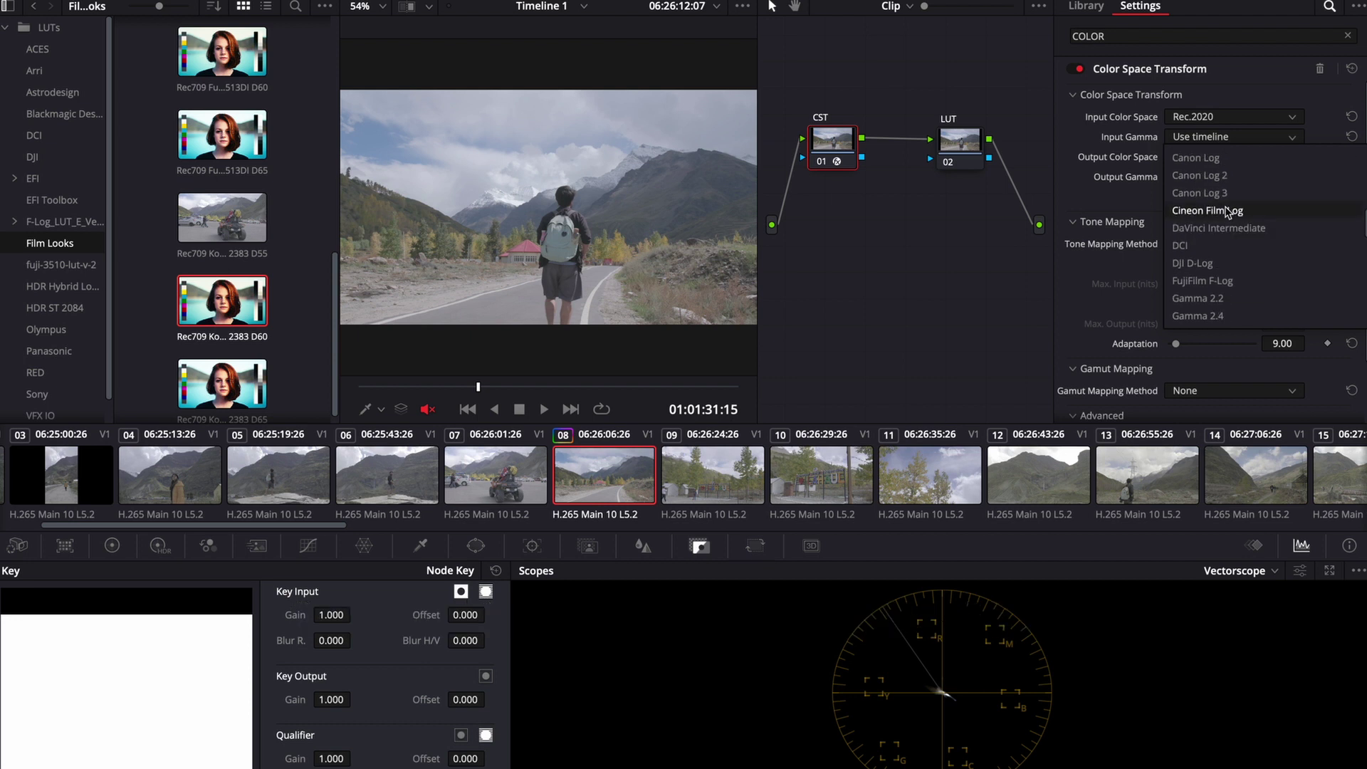
{"action": "left_click", "coordinate": [1226, 282]}
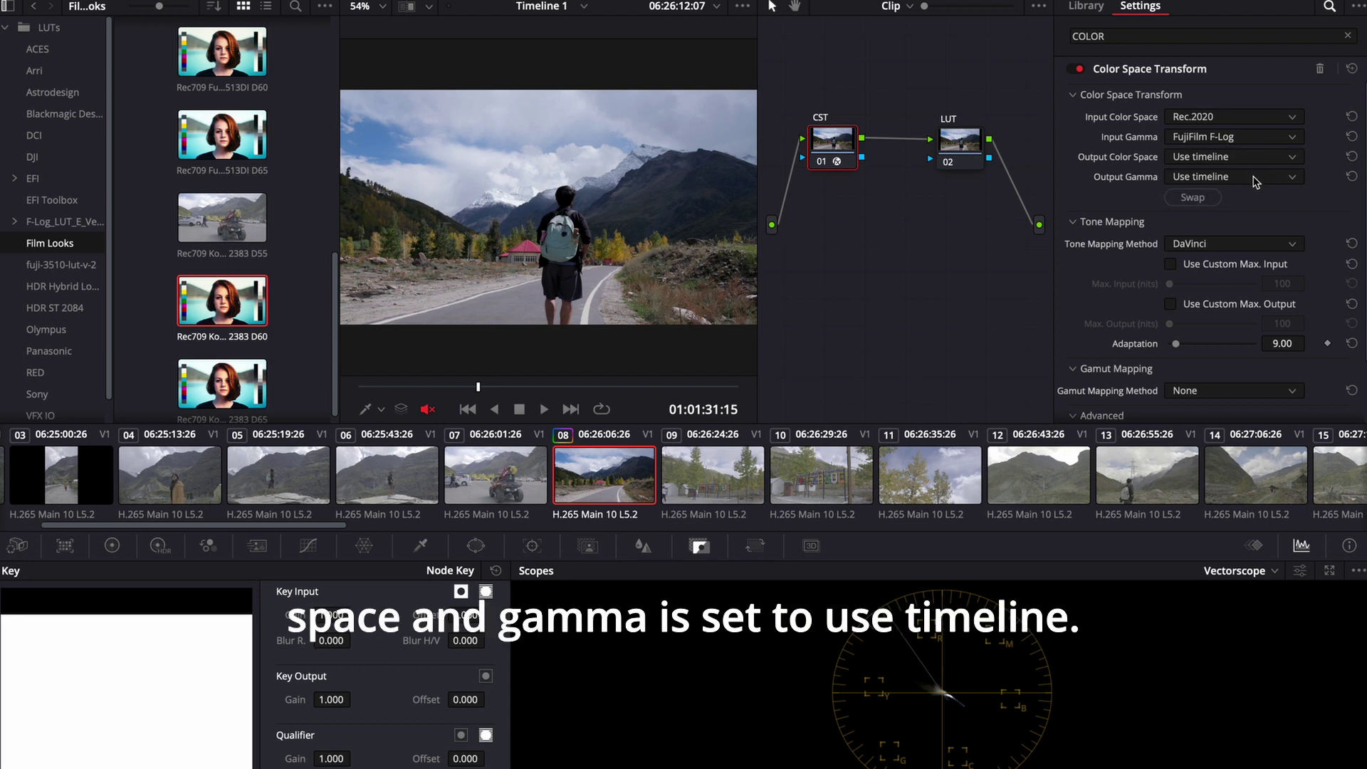
Step: Leave Project Settings unchanged and set the CST node's output gamma to Cineon Film Log
{"action": "left_click", "coordinate": [1345, 765]}
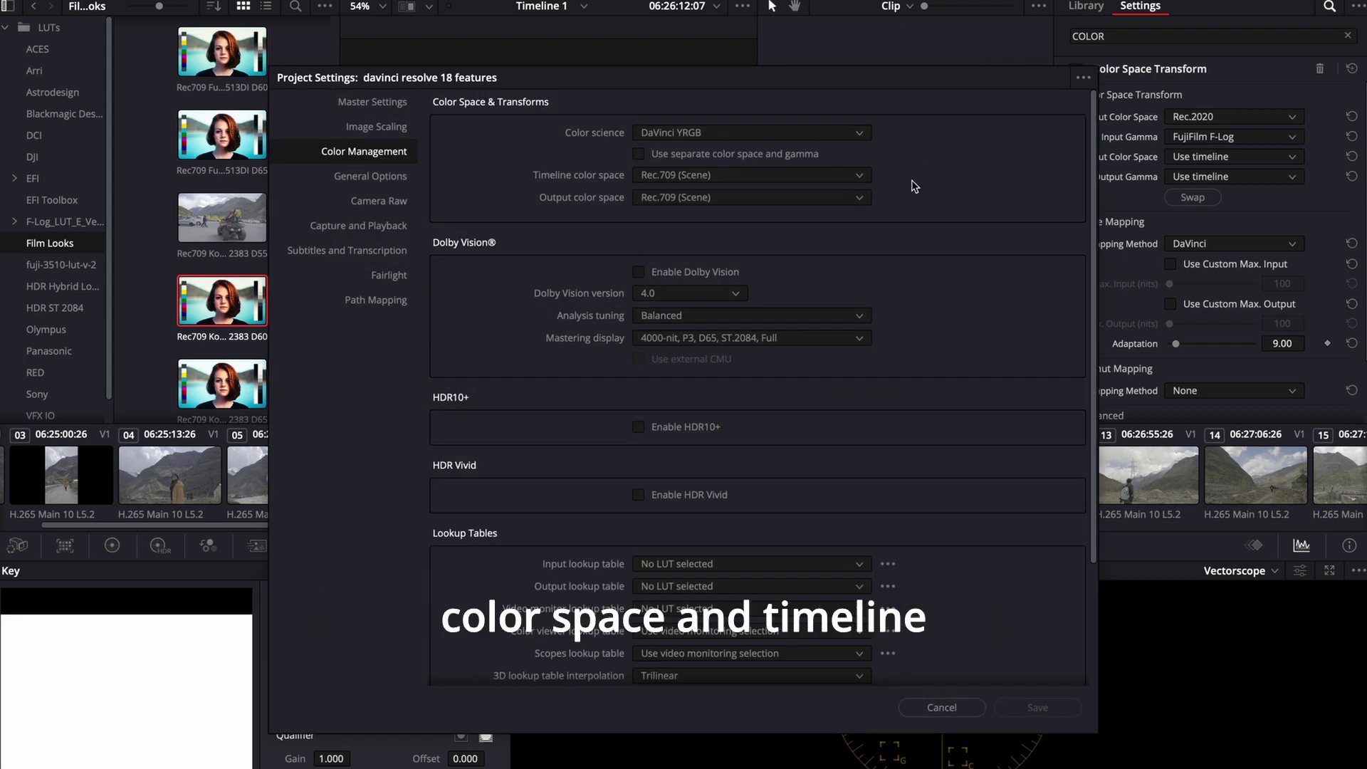
{"action": "left_click", "coordinate": [938, 709]}
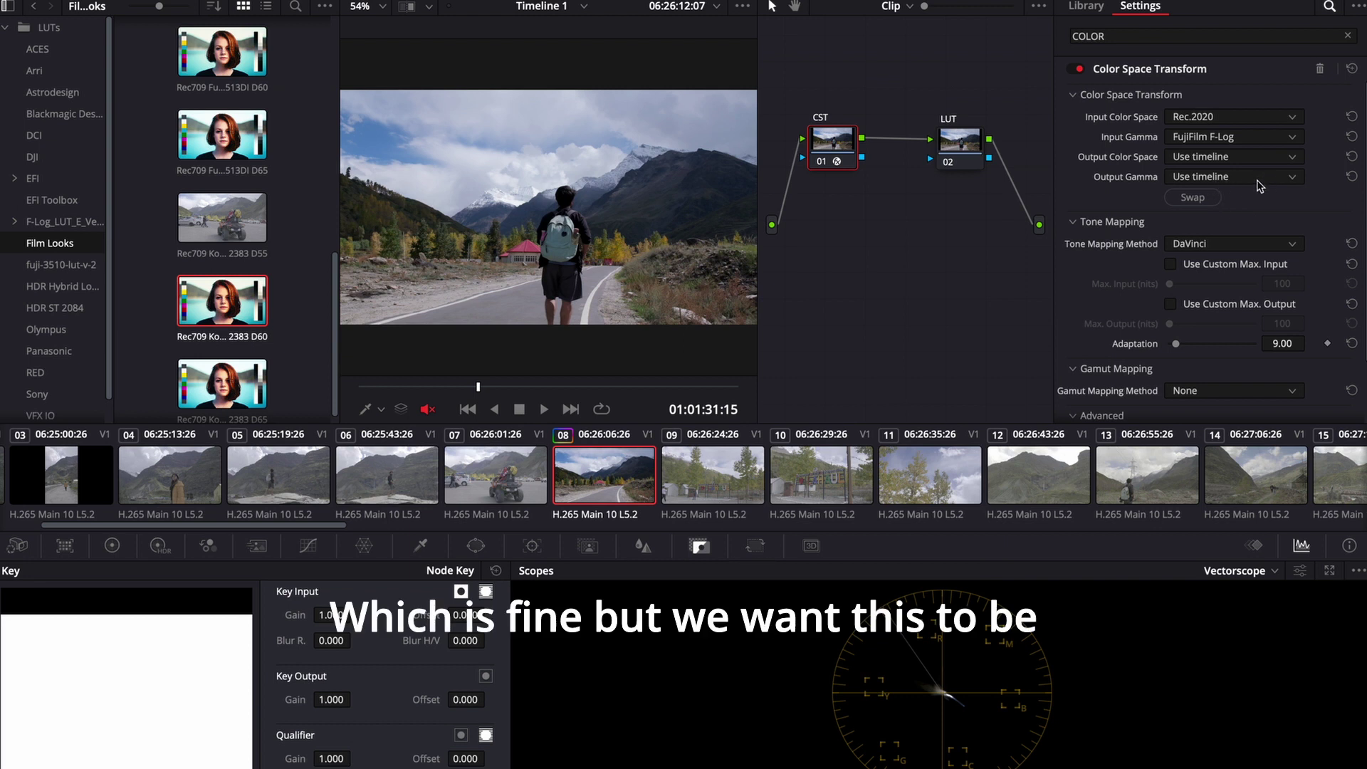
{"action": "left_click", "coordinate": [1258, 174]}
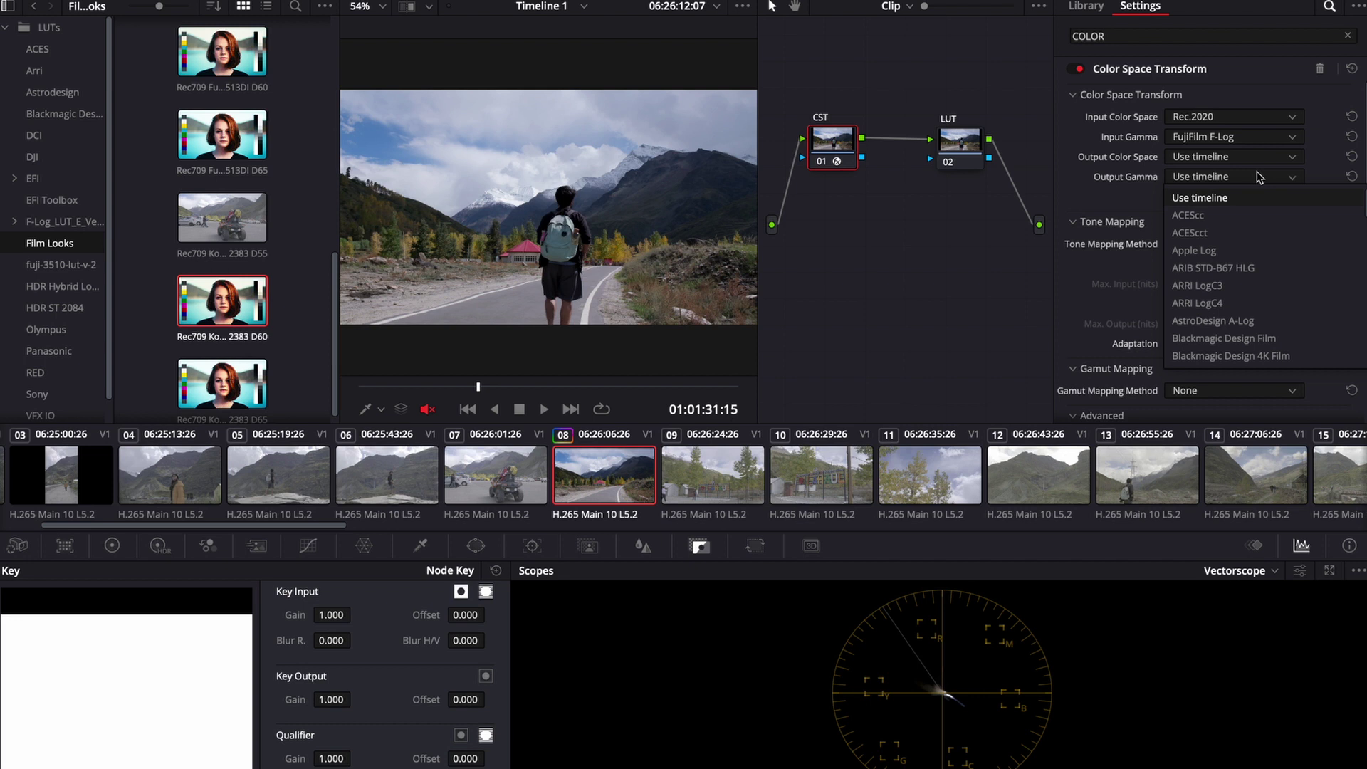
{"action": "scroll", "coordinate": [1264, 274], "scroll_direction": "down", "scroll_amount": 5}
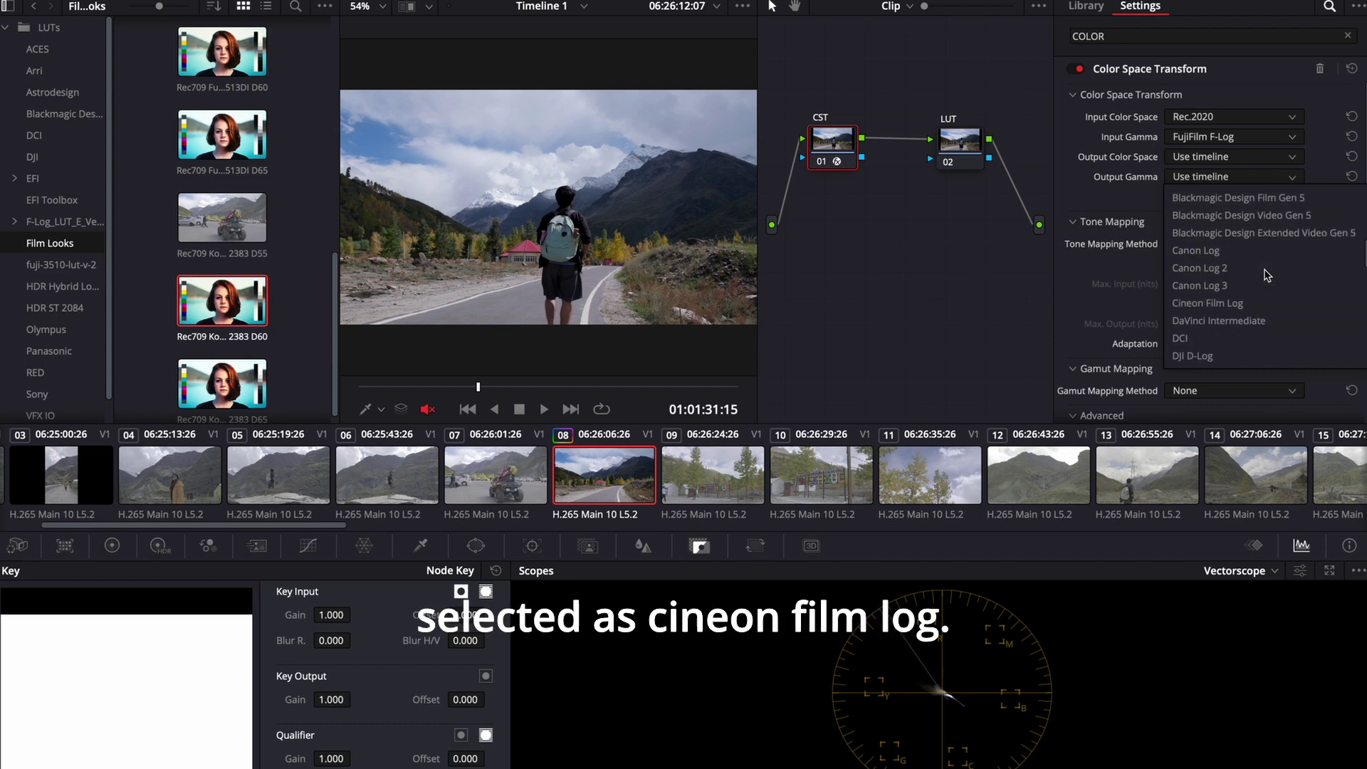
{"action": "left_click", "coordinate": [1241, 285]}
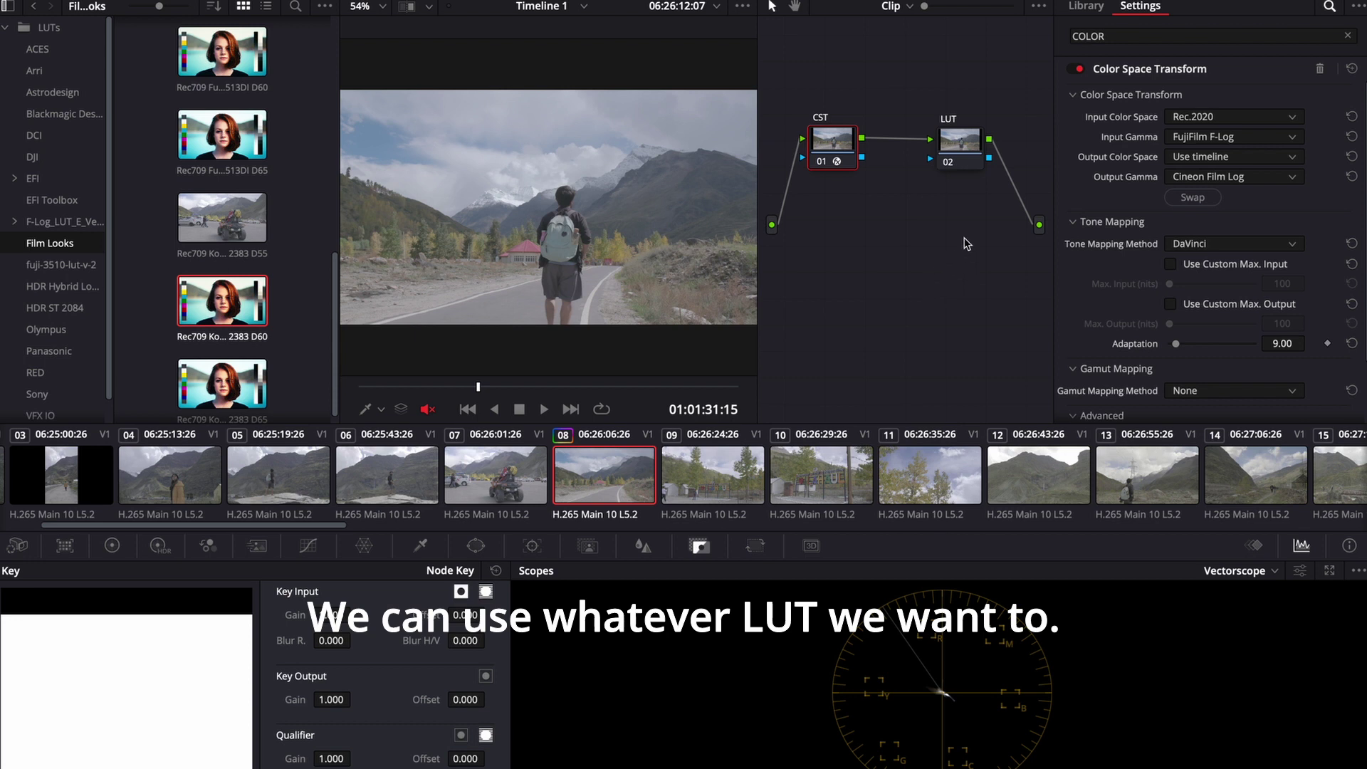
{"action": "left_click", "coordinate": [961, 149]}
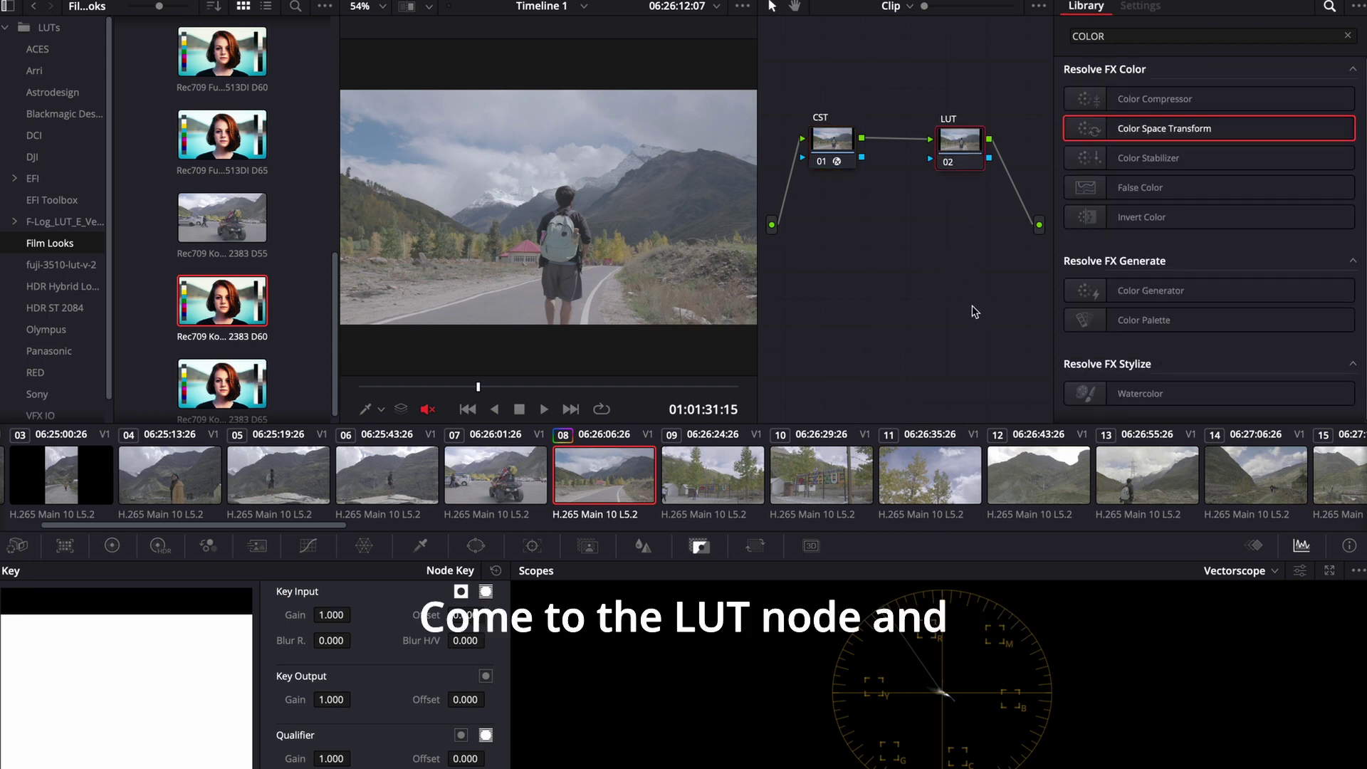
Step: Preview the Kodak 2383 film-look LUTs and apply Rec709 Kodak 2383 D55 to node 02
{"action": "scroll", "coordinate": [307, 299], "scroll_direction": "up", "scroll_amount": 2}
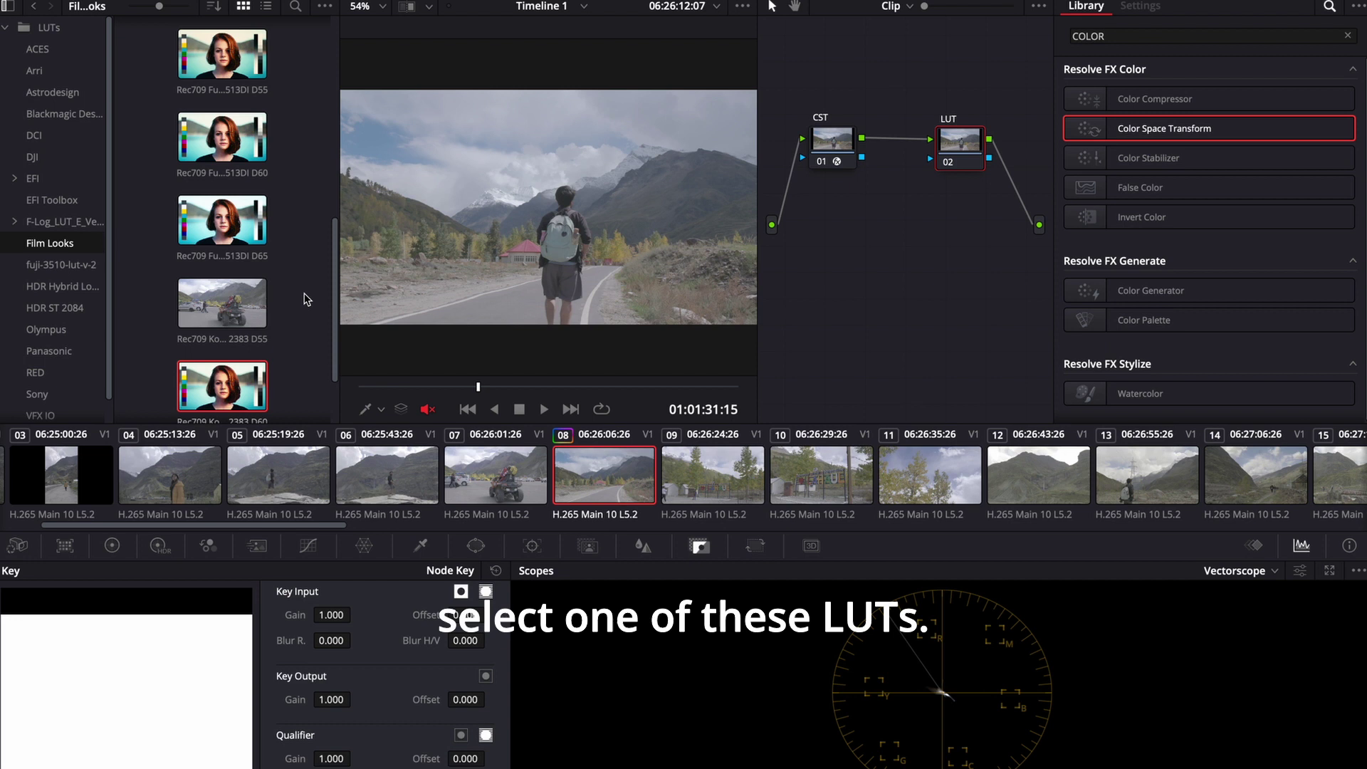
{"action": "scroll", "coordinate": [308, 299], "scroll_direction": "down", "scroll_amount": 2}
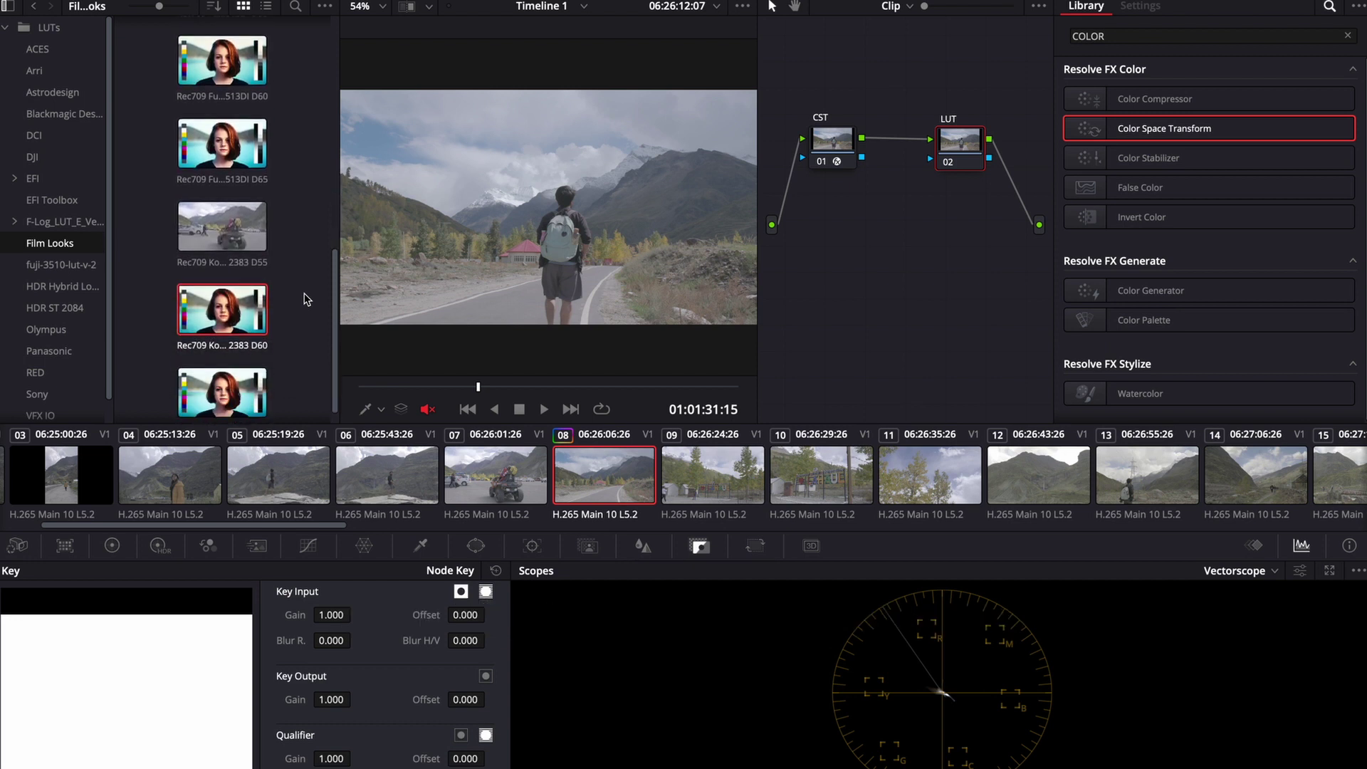
{"action": "scroll", "coordinate": [307, 299], "scroll_direction": "down", "scroll_amount": 1}
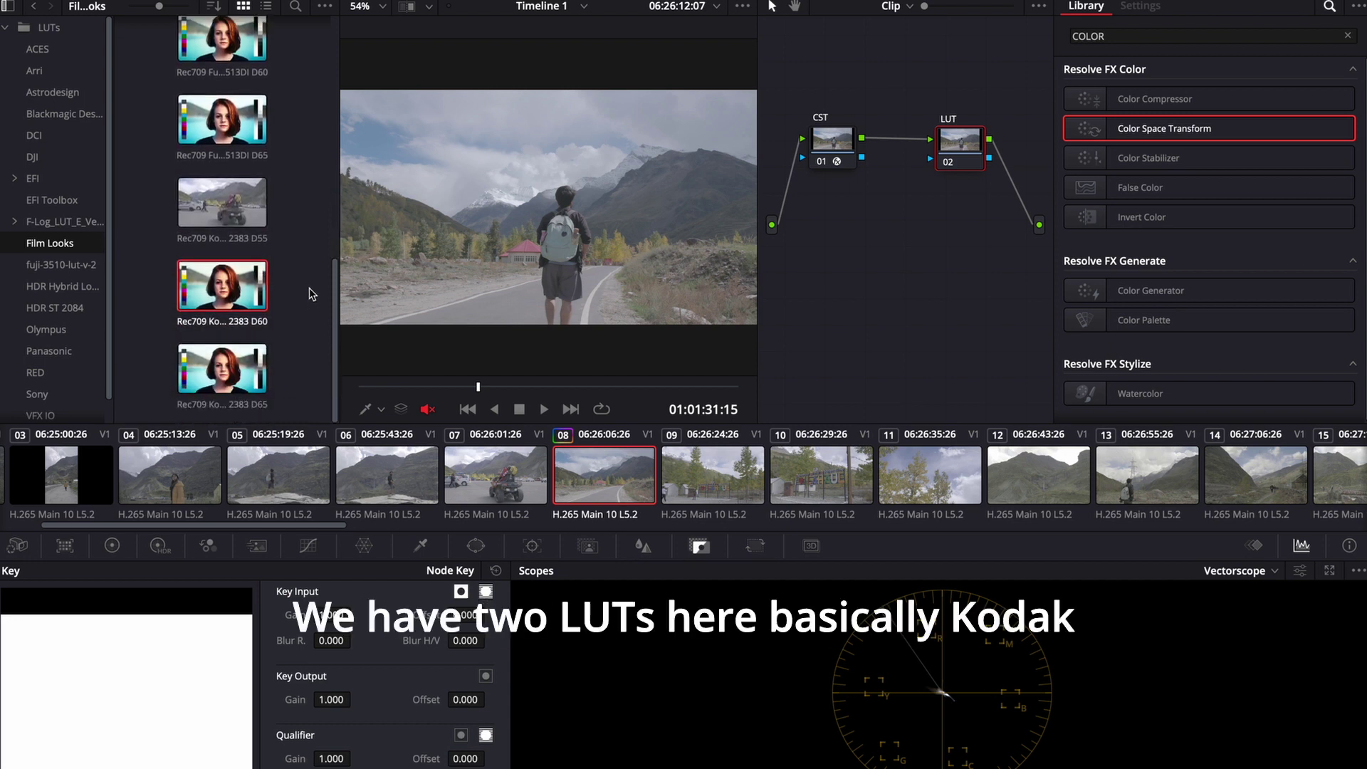
{"action": "scroll", "coordinate": [308, 292], "scroll_direction": "up", "scroll_amount": 3}
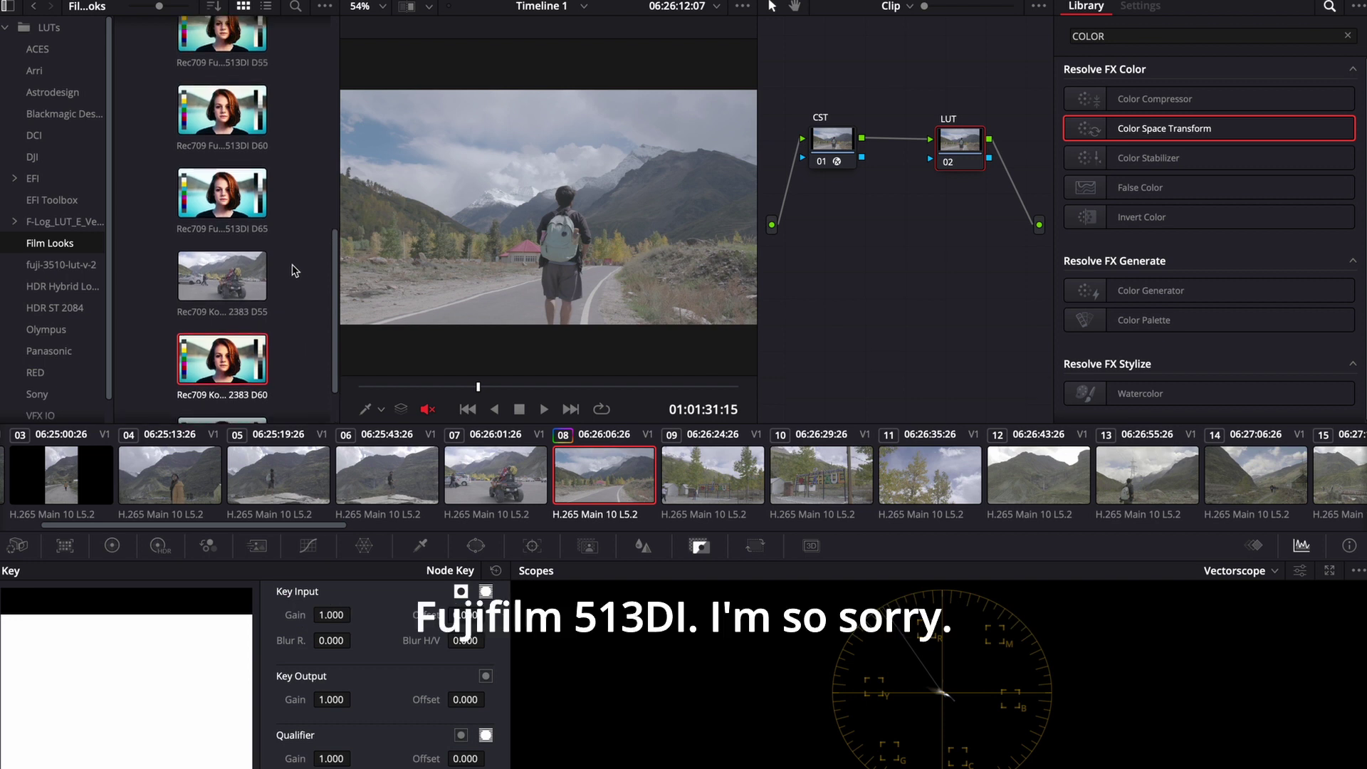
{"action": "scroll", "coordinate": [295, 271], "scroll_direction": "down", "scroll_amount": 1}
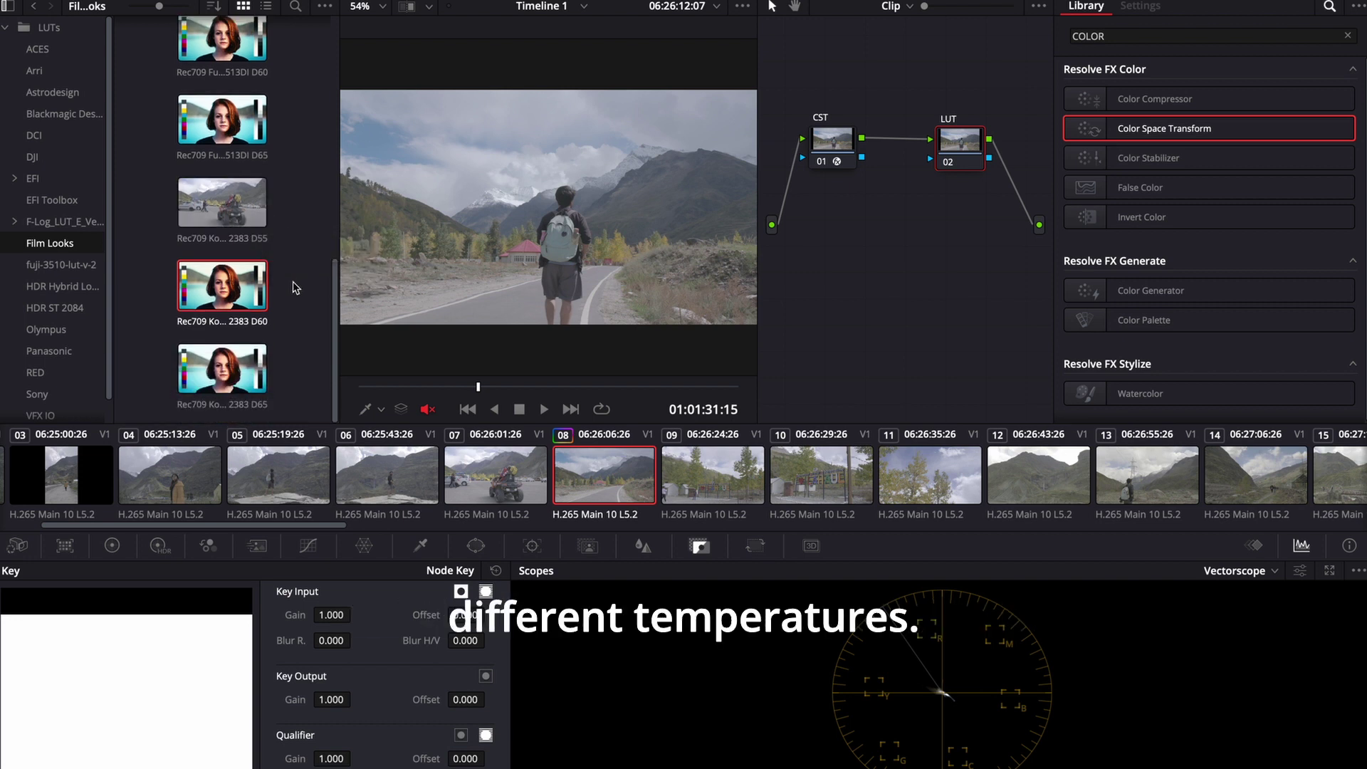
{"action": "left_click_drag", "start_coordinate": [144, 175], "coordinate": [283, 420]}
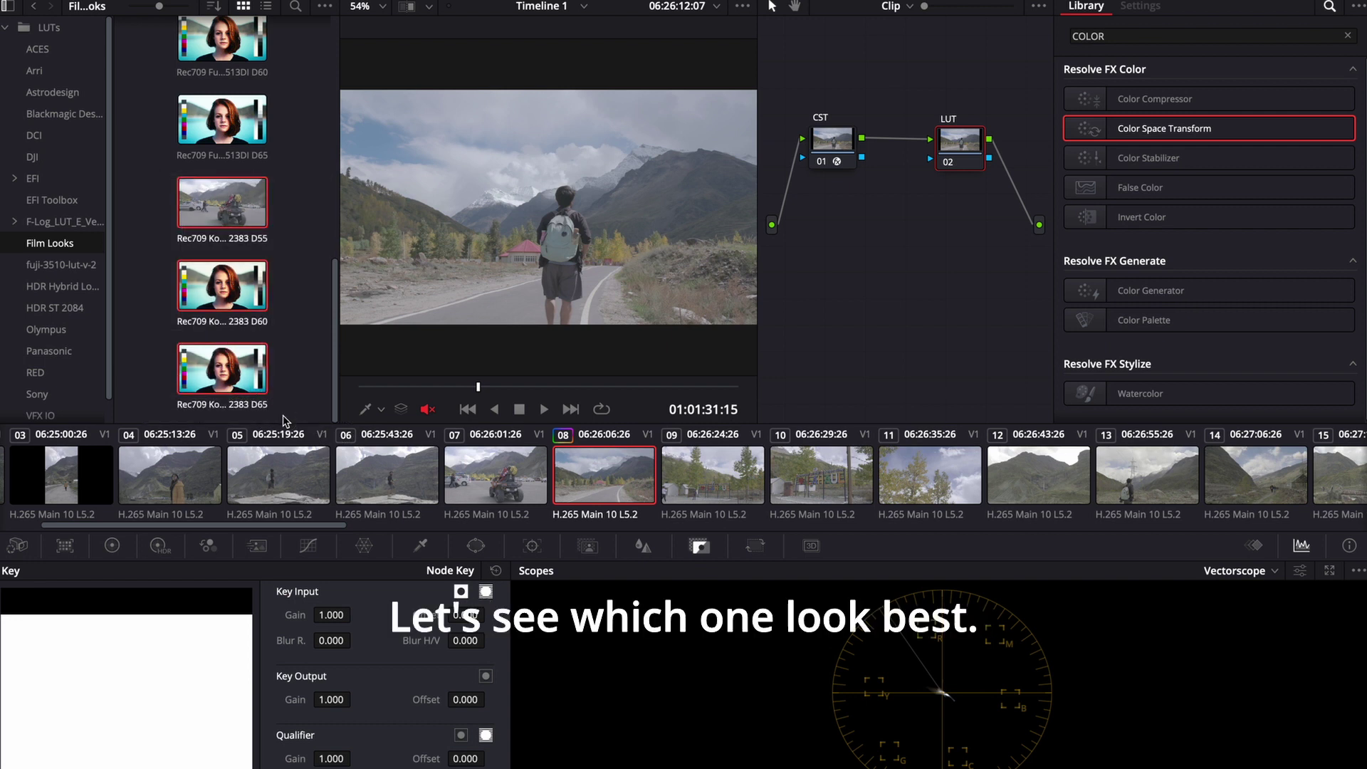
{"action": "left_click", "coordinate": [326, 294]}
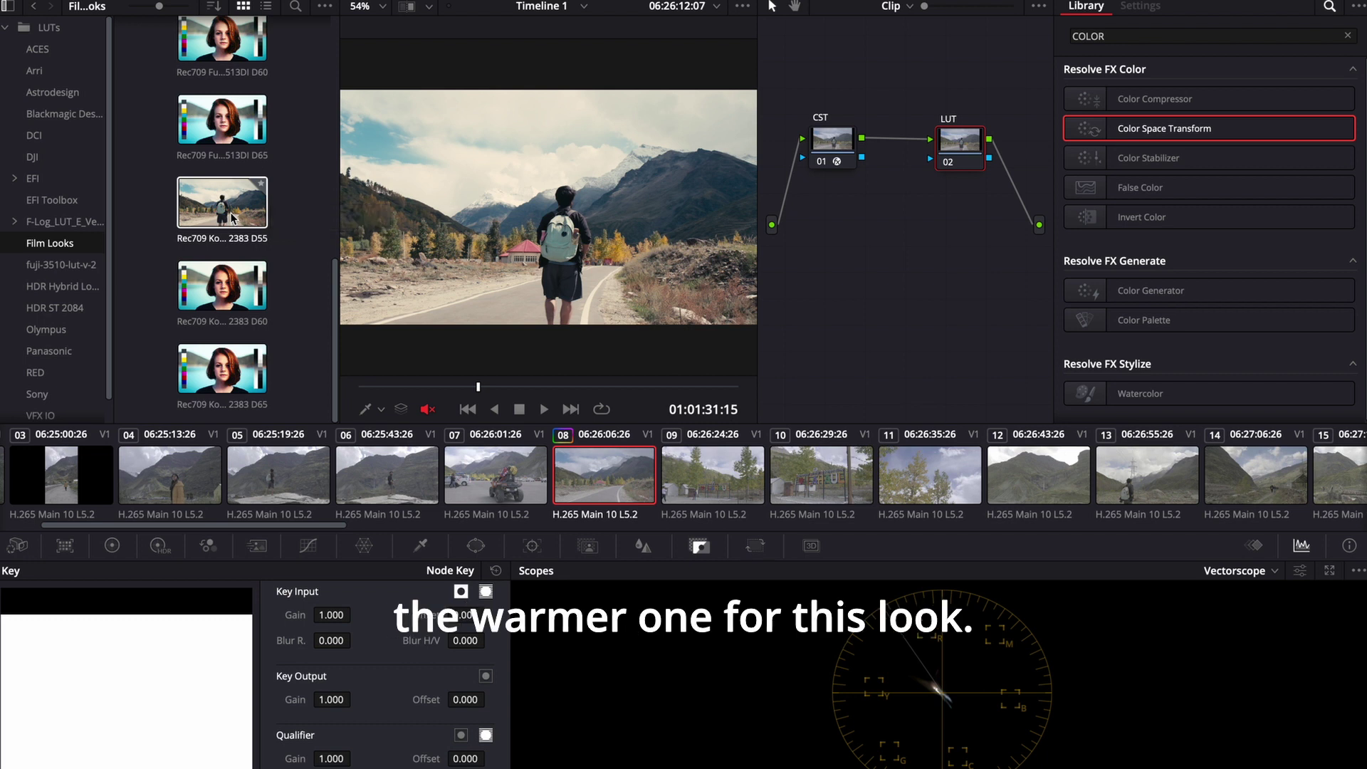
{"action": "left_click_drag", "start_coordinate": [231, 217], "coordinate": [957, 142]}
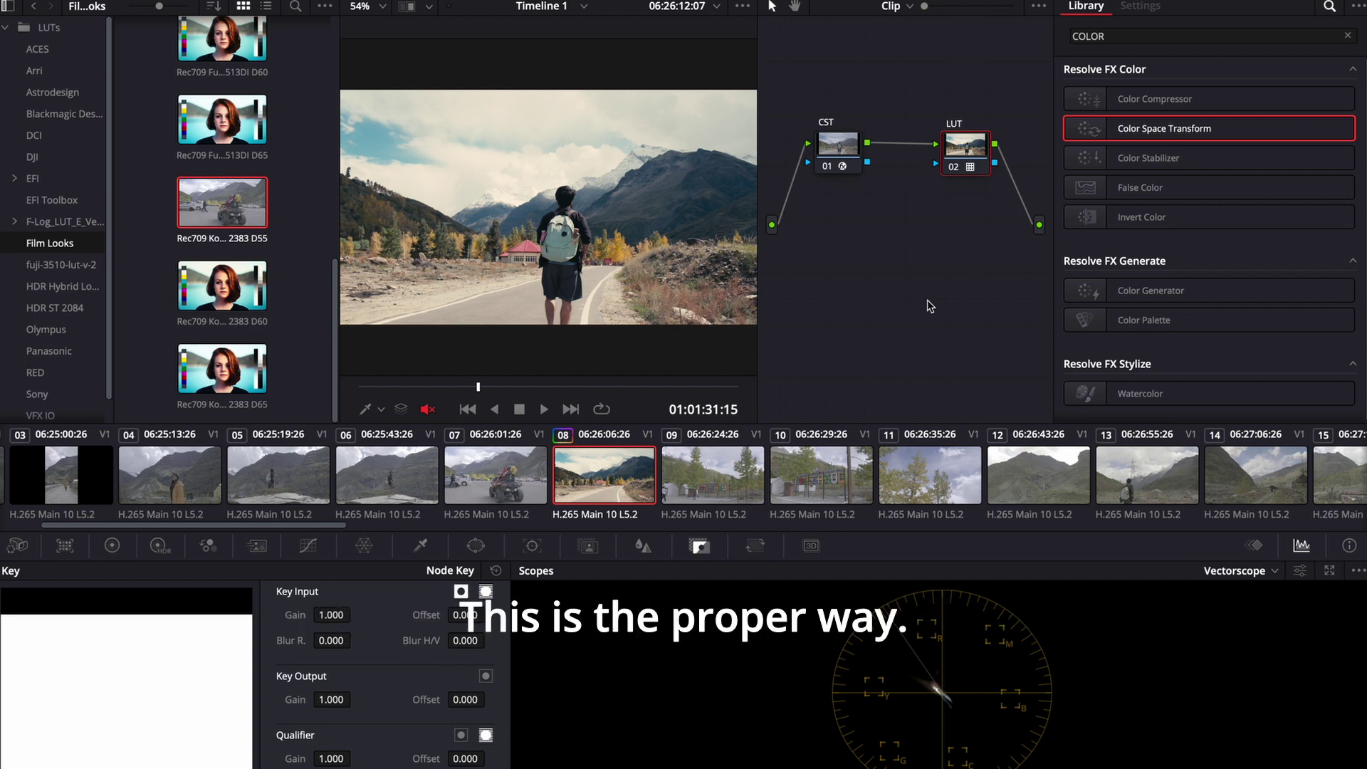
{"action": "left_click", "coordinate": [929, 302]}
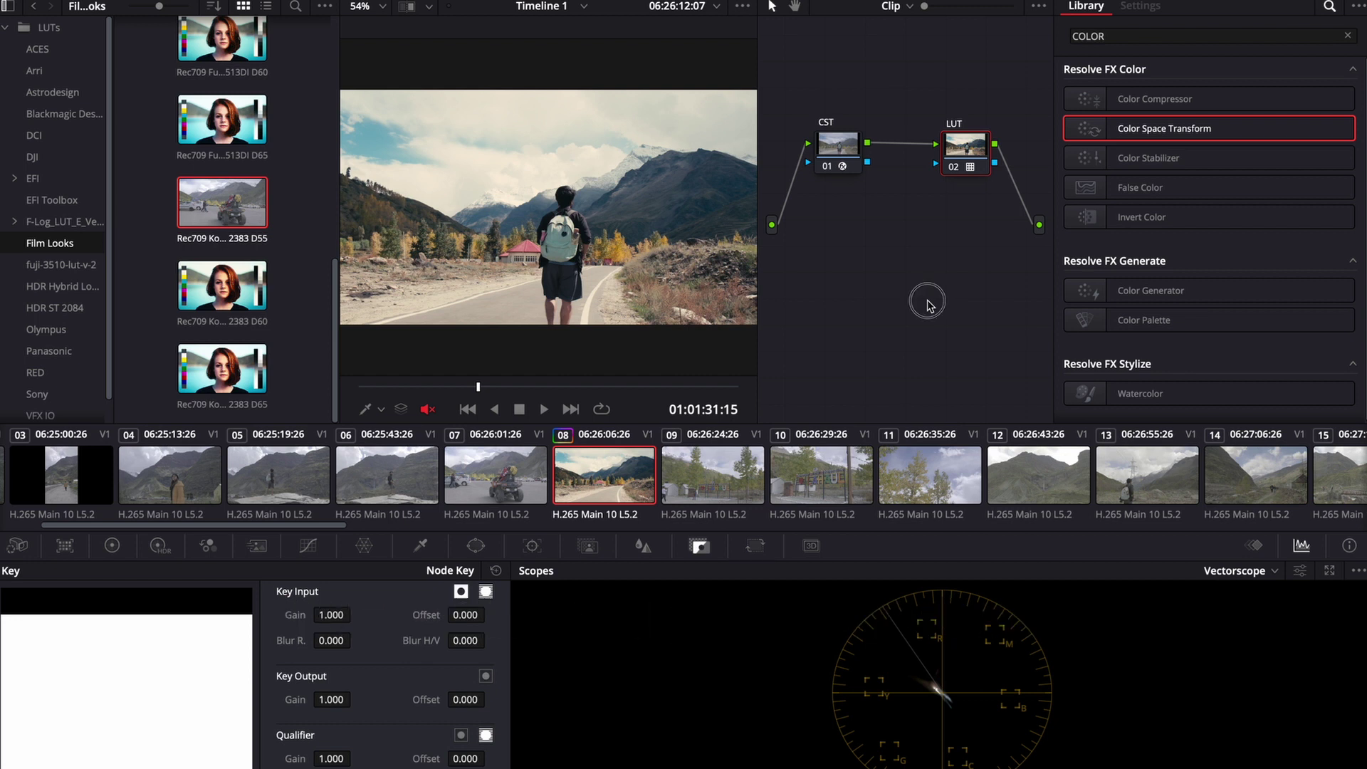
Step: Grab a still of clip 08's grade and apply still 1.8.1 to the ATV clip 07
{"action": "right_click", "coordinate": [608, 153]}
{"action": "left_click", "coordinate": [630, 161]}
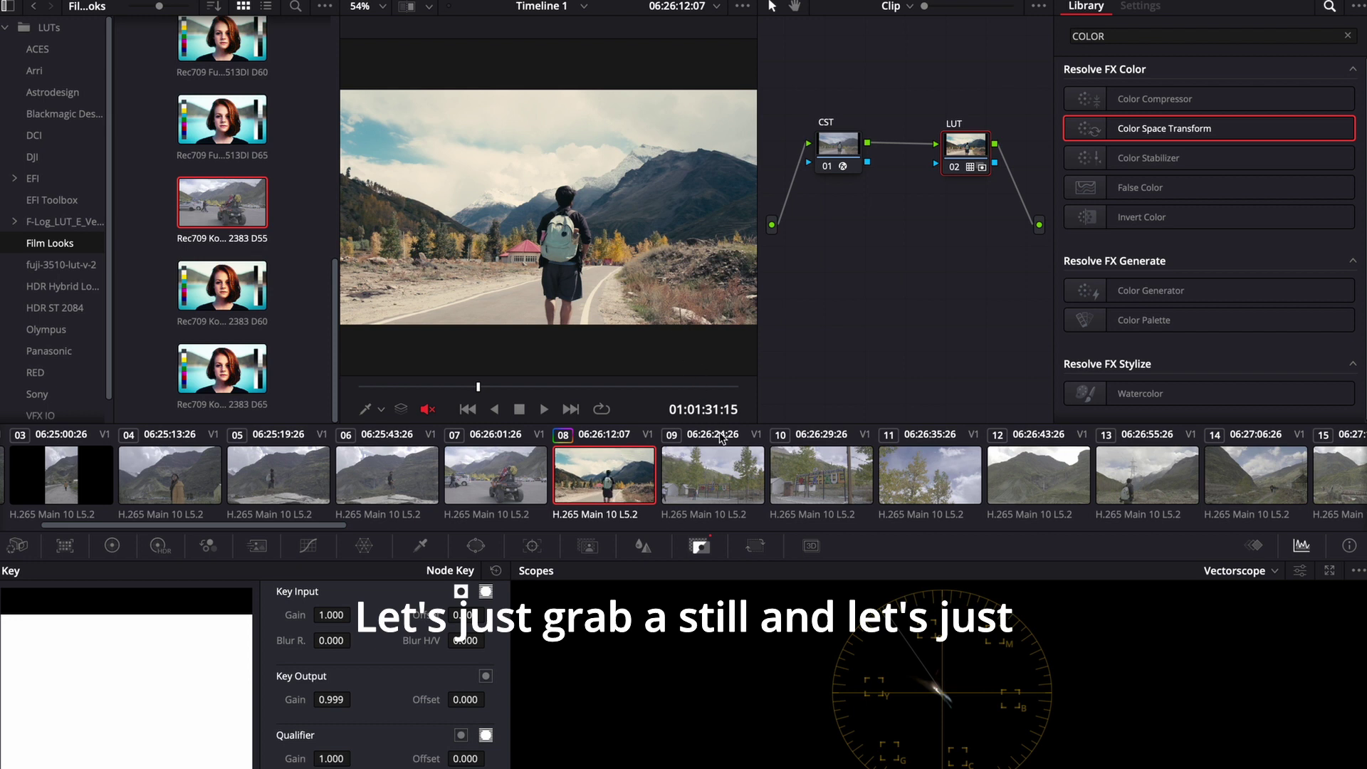
{"action": "left_click", "coordinate": [541, 474]}
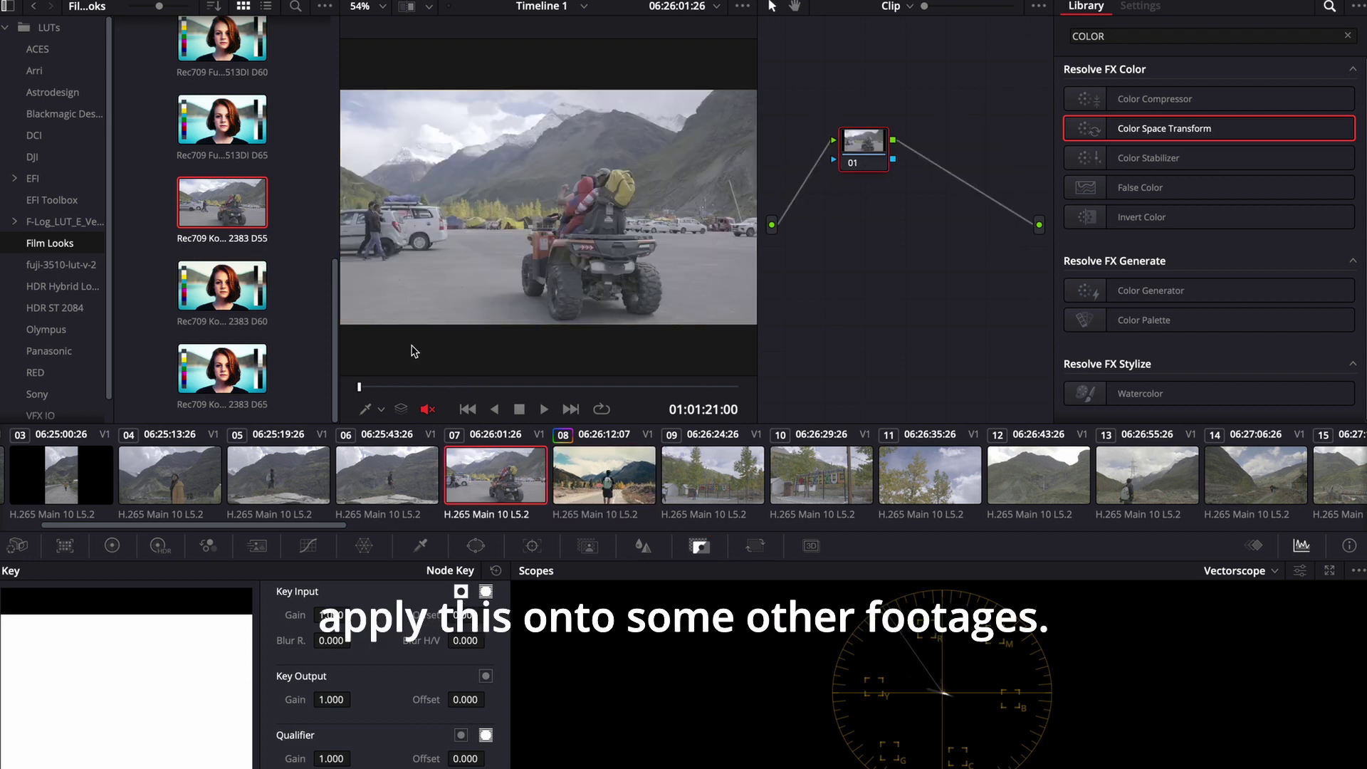
{"action": "left_click", "coordinate": [55, 3]}
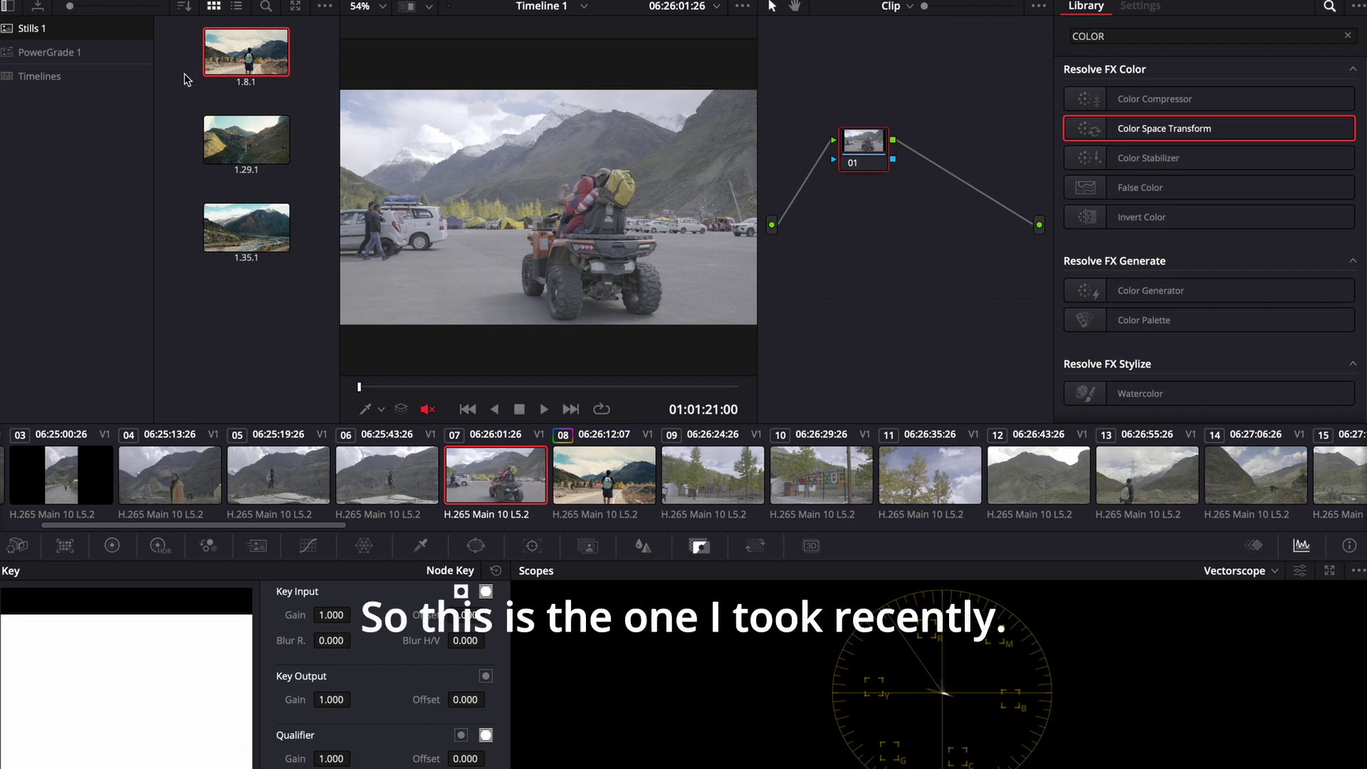
{"action": "right_click", "coordinate": [222, 66]}
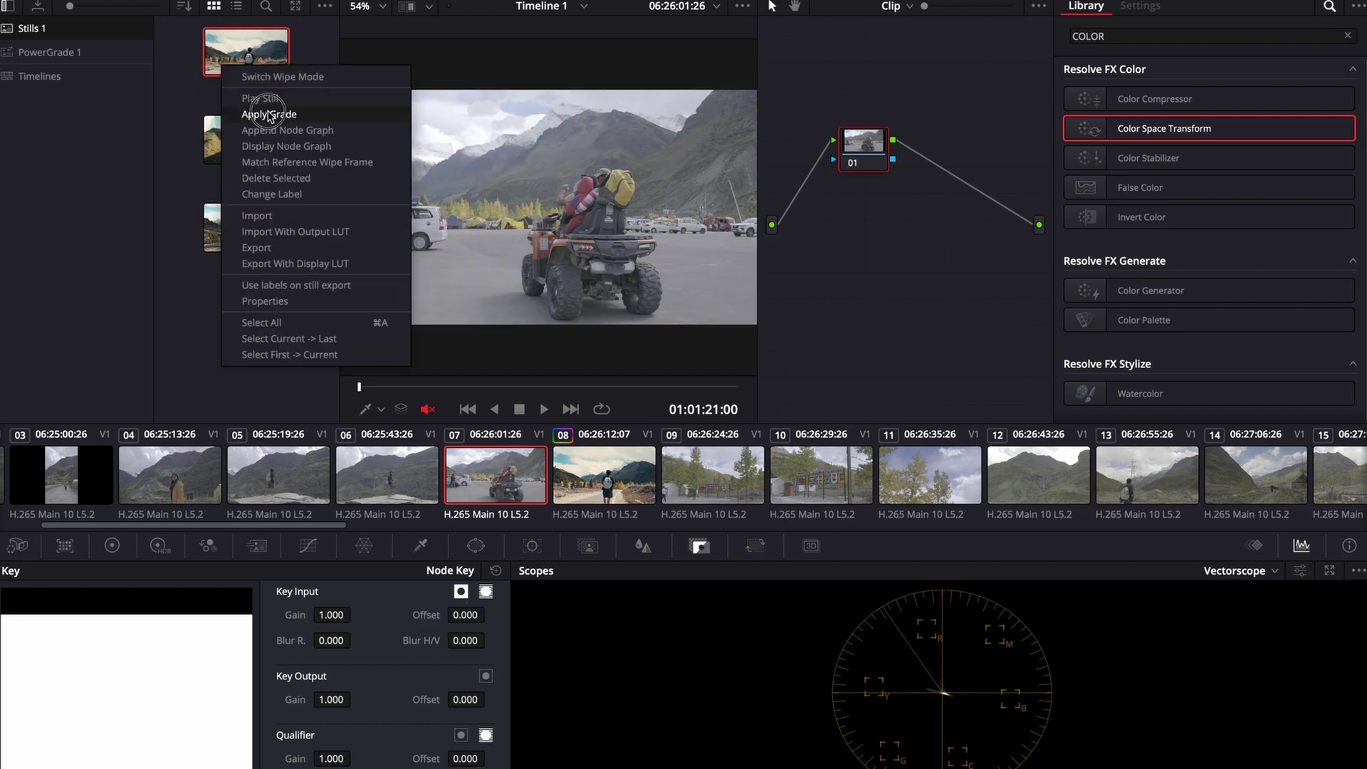
{"action": "left_click", "coordinate": [269, 115]}
{"action": "mouse_move", "coordinate": [437, 390]}
{"action": "left_mouse_down"}
{"action": "mouse_move", "coordinate": [598, 392]}
{"action": "mouse_move", "coordinate": [416, 391]}
{"action": "left_mouse_up"}
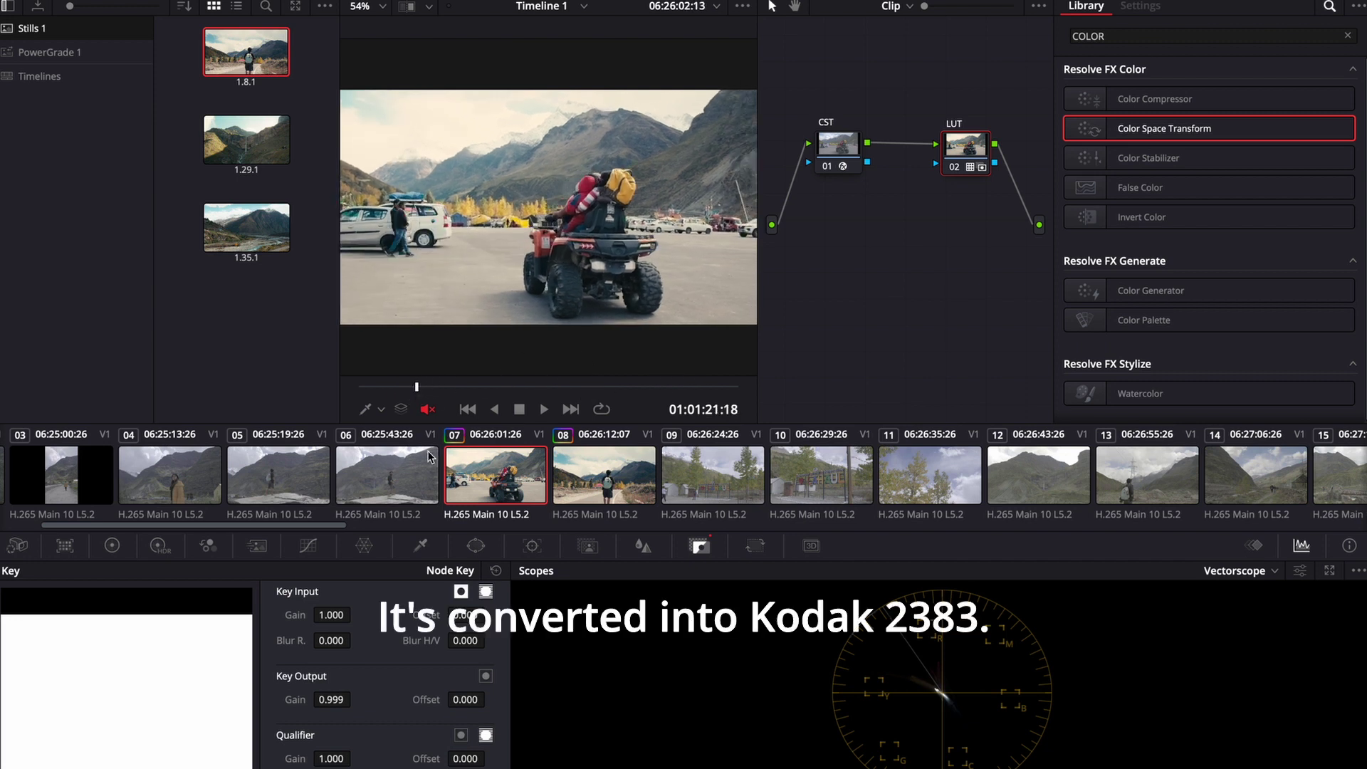
{"action": "scroll", "coordinate": [416, 466], "scroll_direction": "up", "scroll_amount": 3}
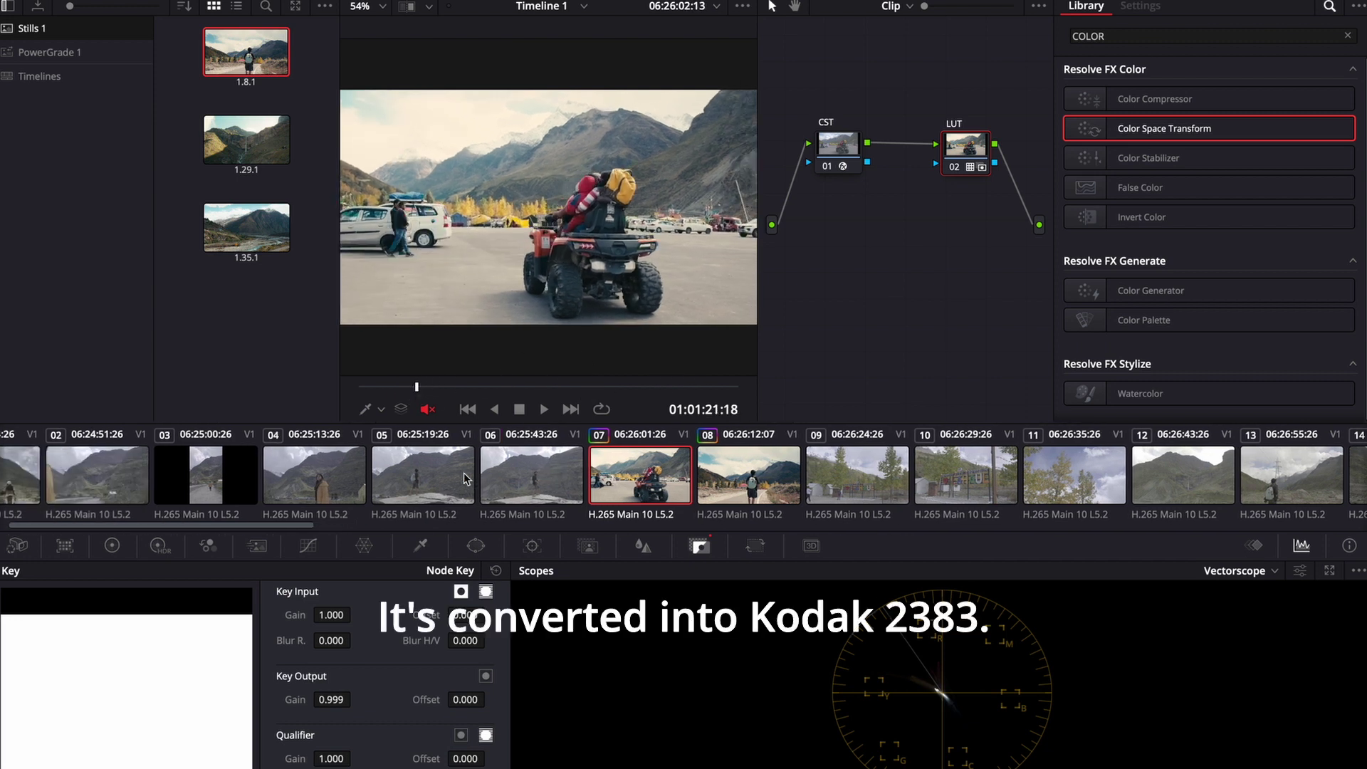
Step: Apply still 1.8.1's grade to clip 04 and the signboard clip 10
{"action": "left_click", "coordinate": [354, 491]}
{"action": "right_click", "coordinate": [235, 62]}
{"action": "left_click", "coordinate": [275, 111]}
{"action": "scroll", "coordinate": [736, 477], "scroll_direction": "down", "scroll_amount": 7}
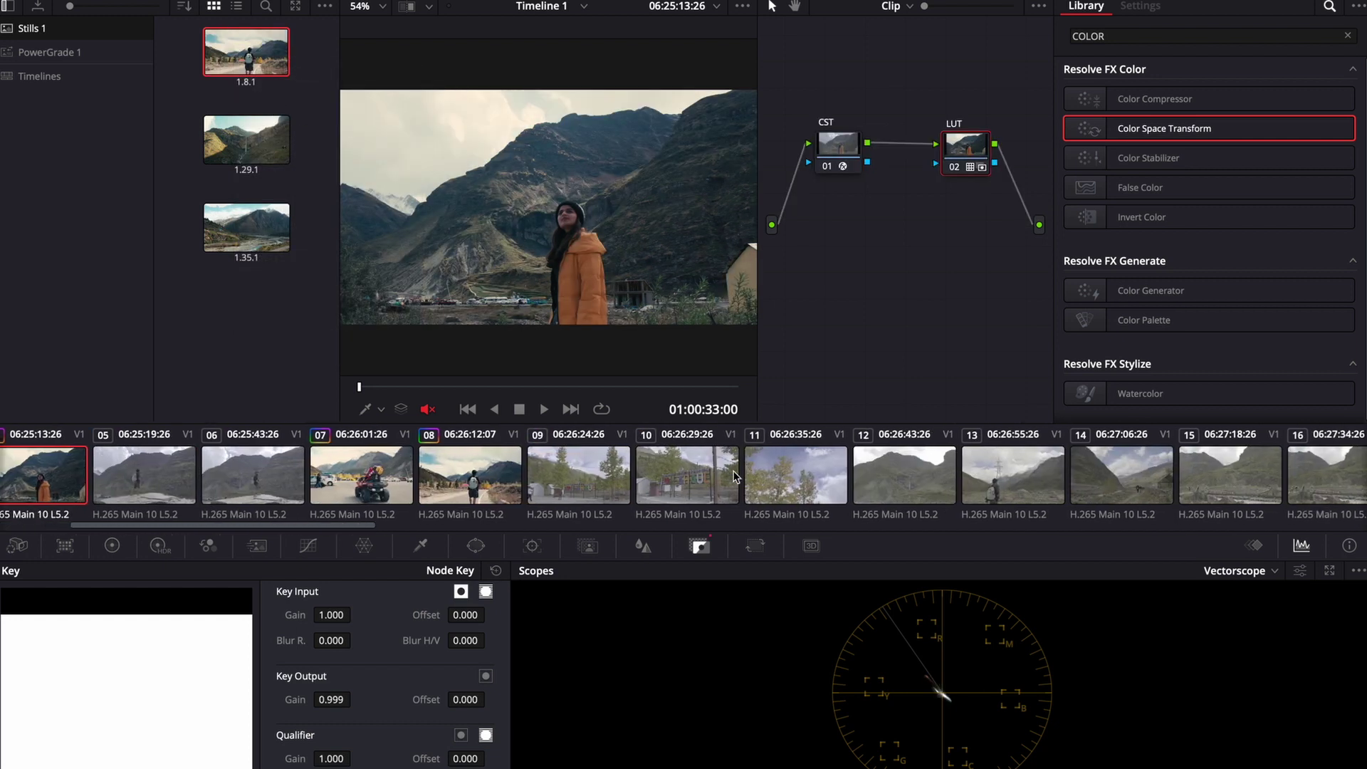
{"action": "left_click", "coordinate": [737, 477]}
{"action": "left_click", "coordinate": [623, 476]}
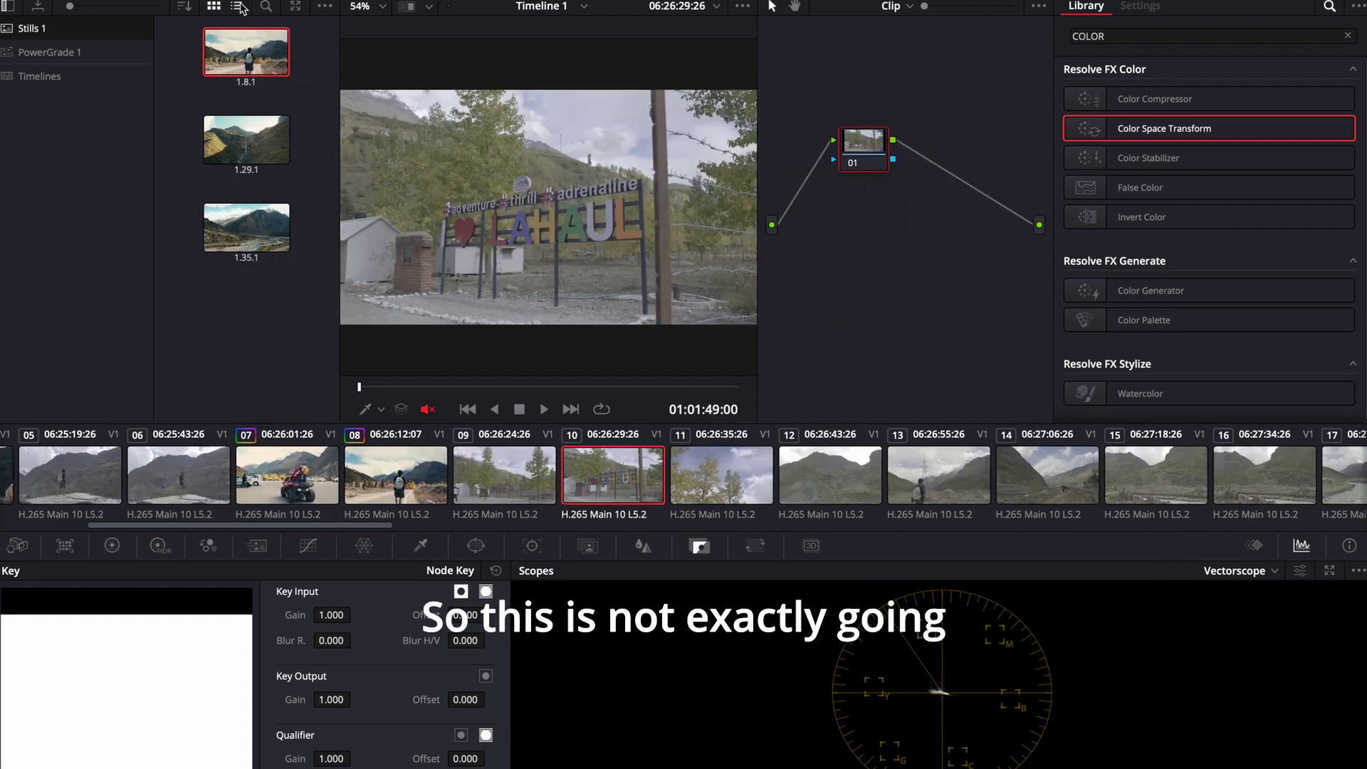
{"action": "right_click", "coordinate": [247, 43]}
{"action": "left_click", "coordinate": [292, 89]}
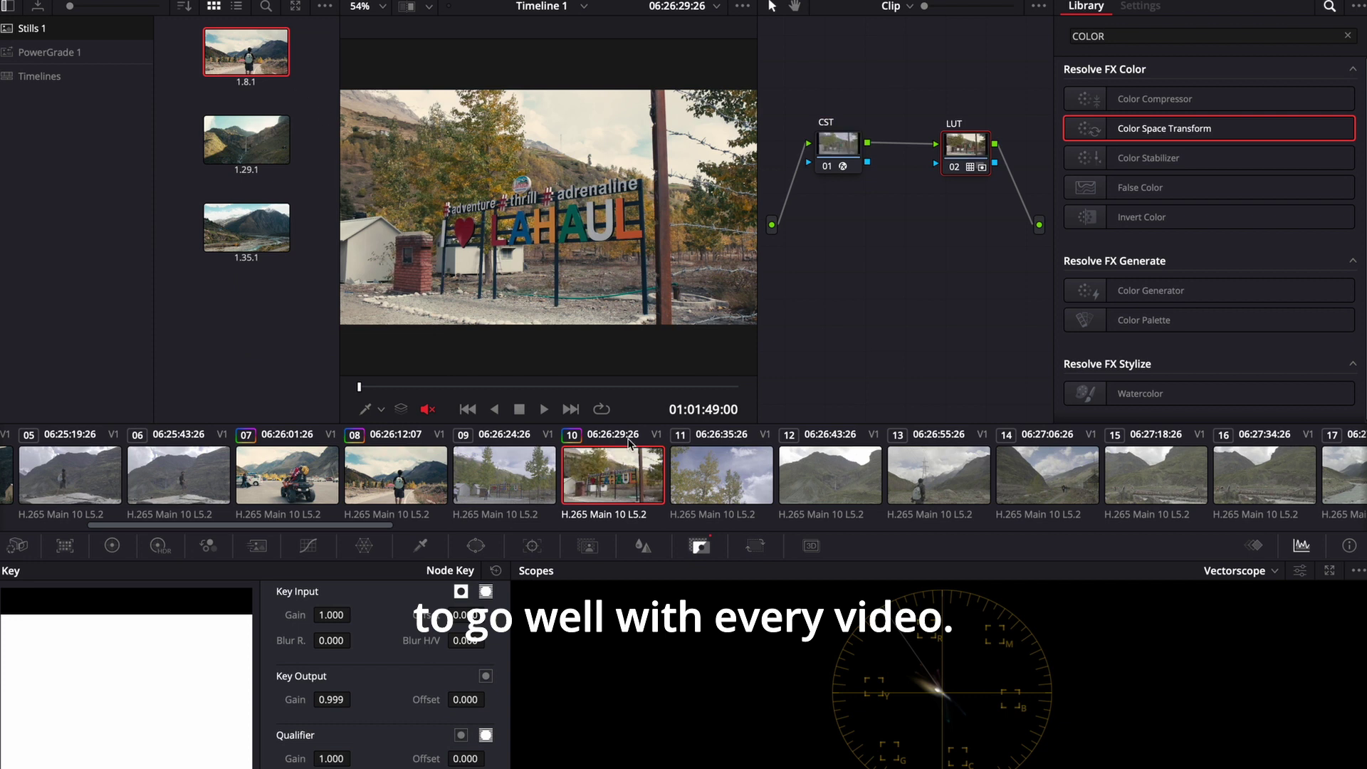
Step: Apply the still's grade to clip 11, then select clip 13 for the same grade
{"action": "left_click", "coordinate": [715, 478]}
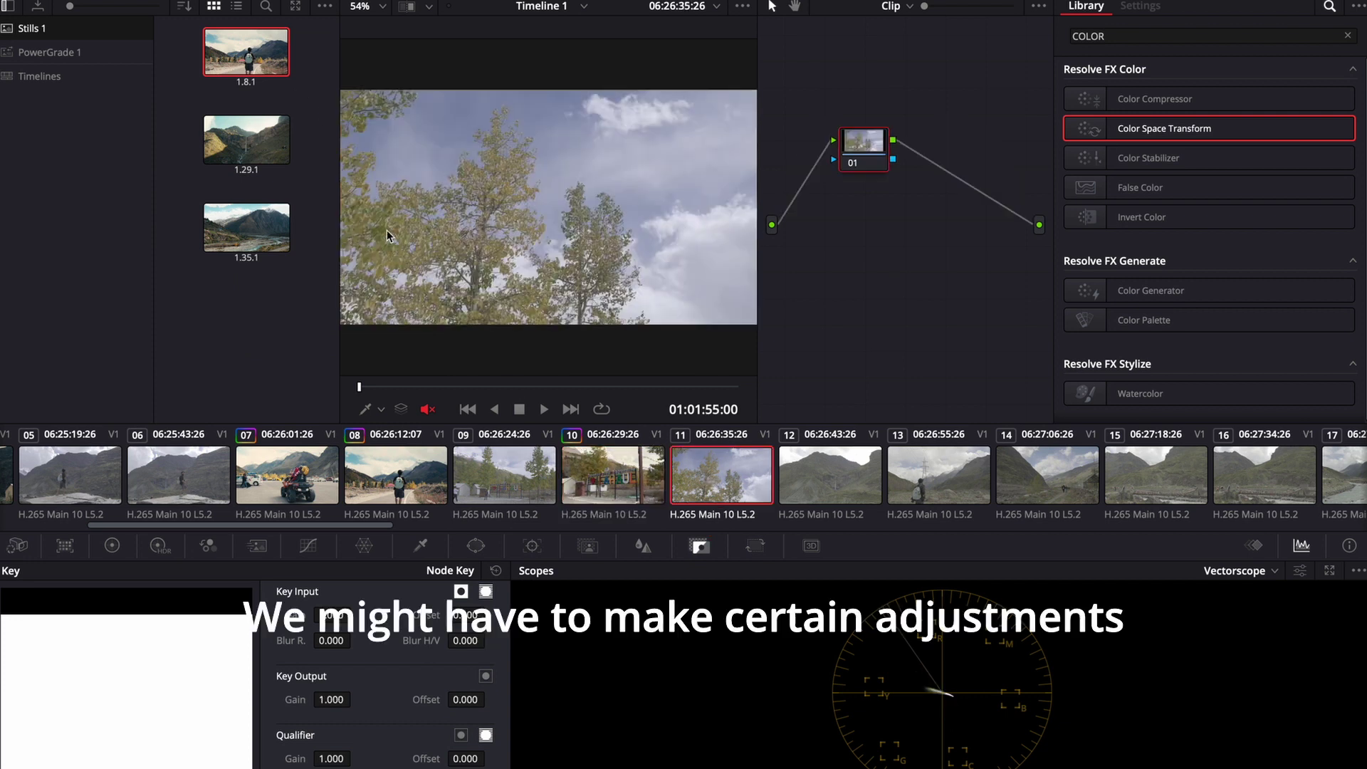
{"action": "right_click", "coordinate": [237, 36]}
{"action": "left_click", "coordinate": [285, 84]}
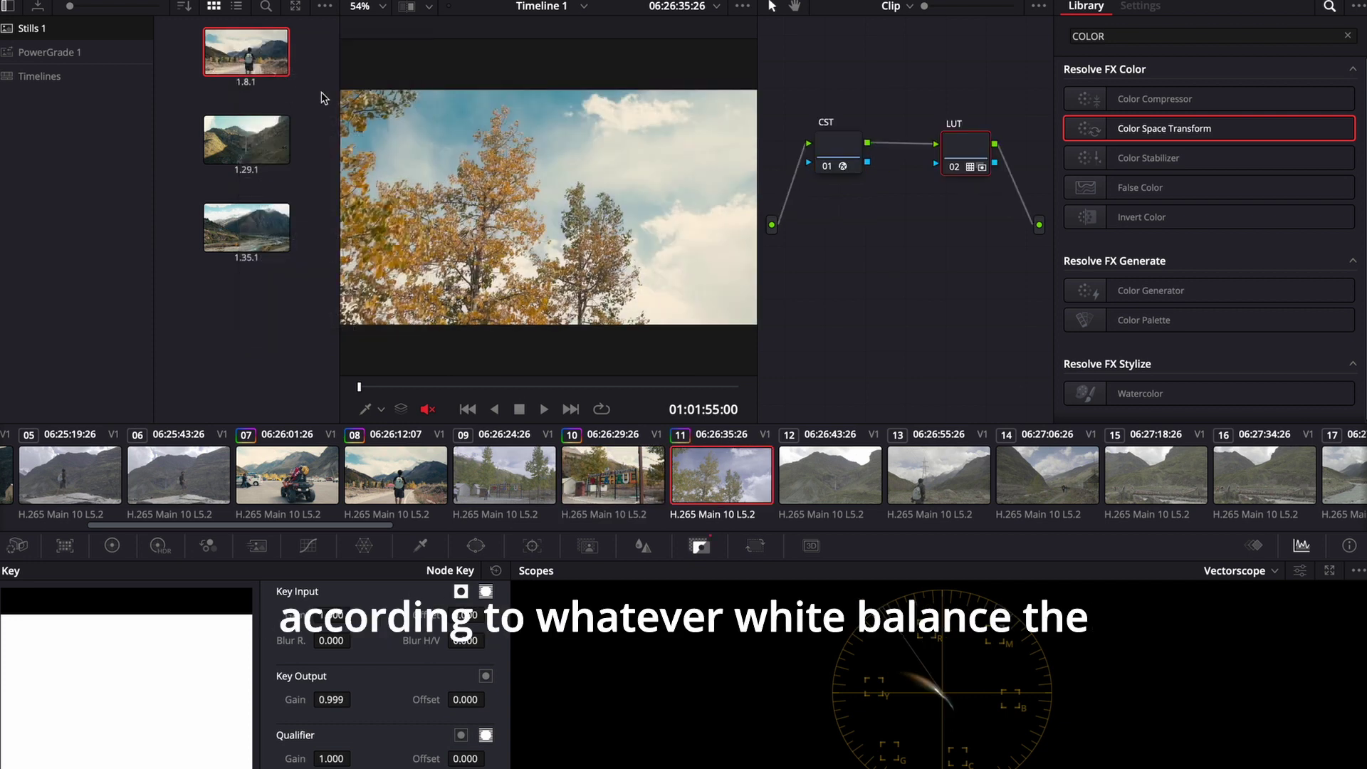
{"action": "left_click", "coordinate": [957, 466]}
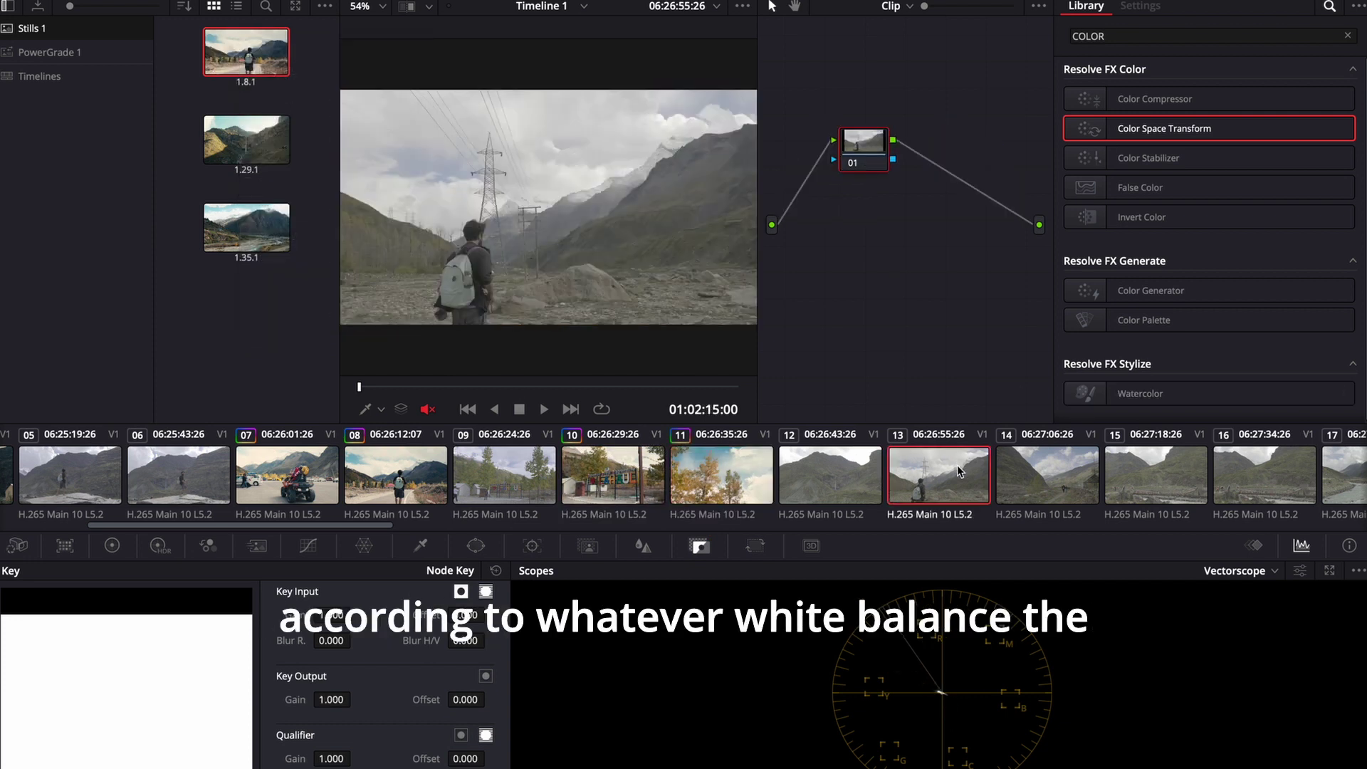
{"action": "right_click", "coordinate": [260, 64]}
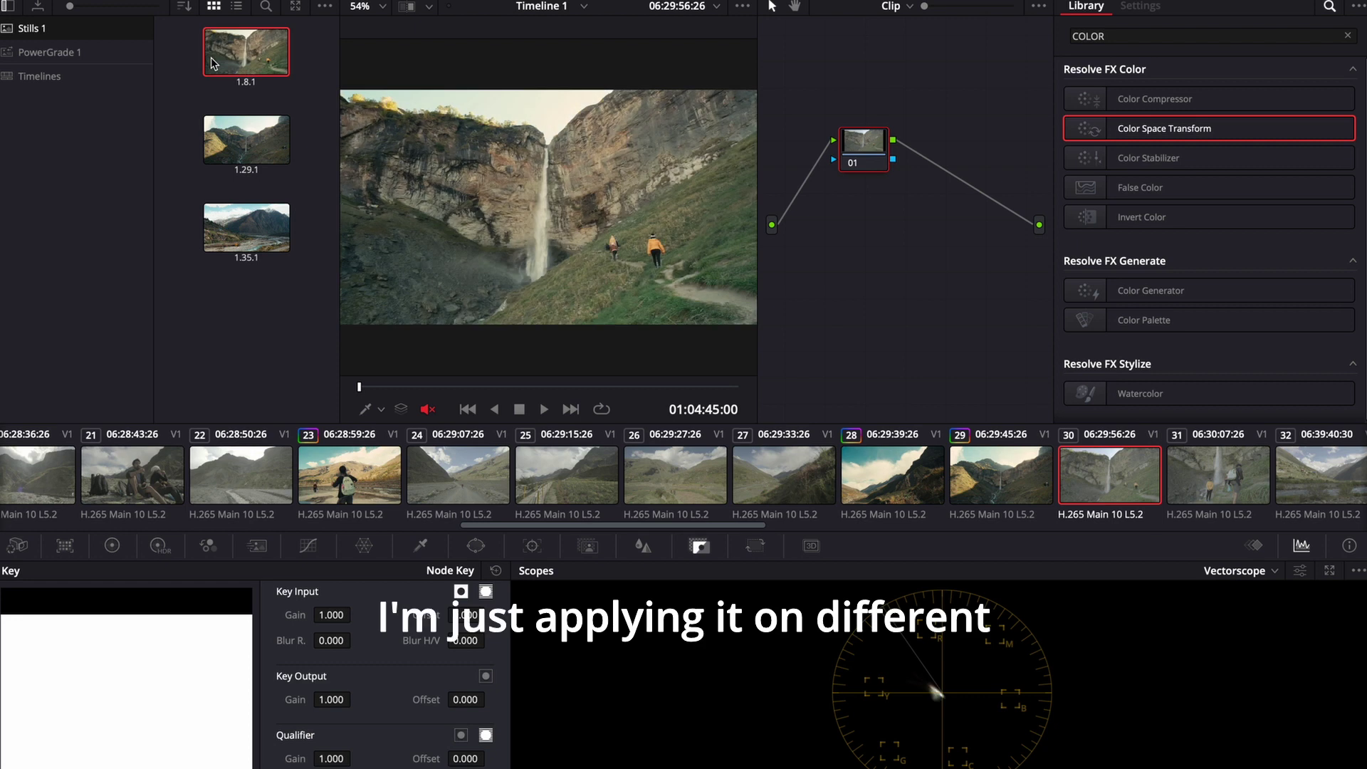
Step: Apply still 1.8.1's grade to clip 30 and scrub through to check it
{"action": "right_click", "coordinate": [213, 52]}
{"action": "left_click", "coordinate": [264, 105]}
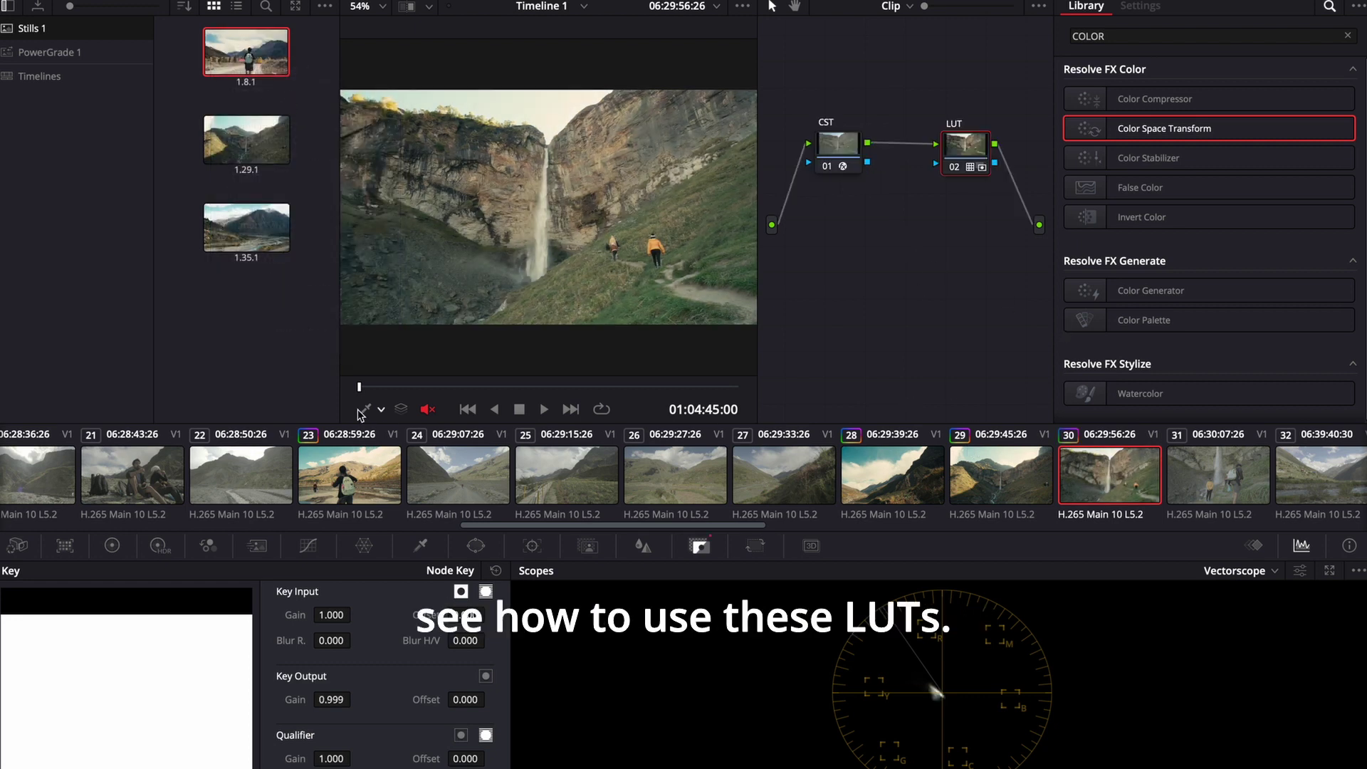
{"action": "left_click_drag", "start_coordinate": [419, 386], "coordinate": [426, 345]}
{"action": "scroll", "coordinate": [864, 503], "scroll_direction": "right", "scroll_amount": 6}
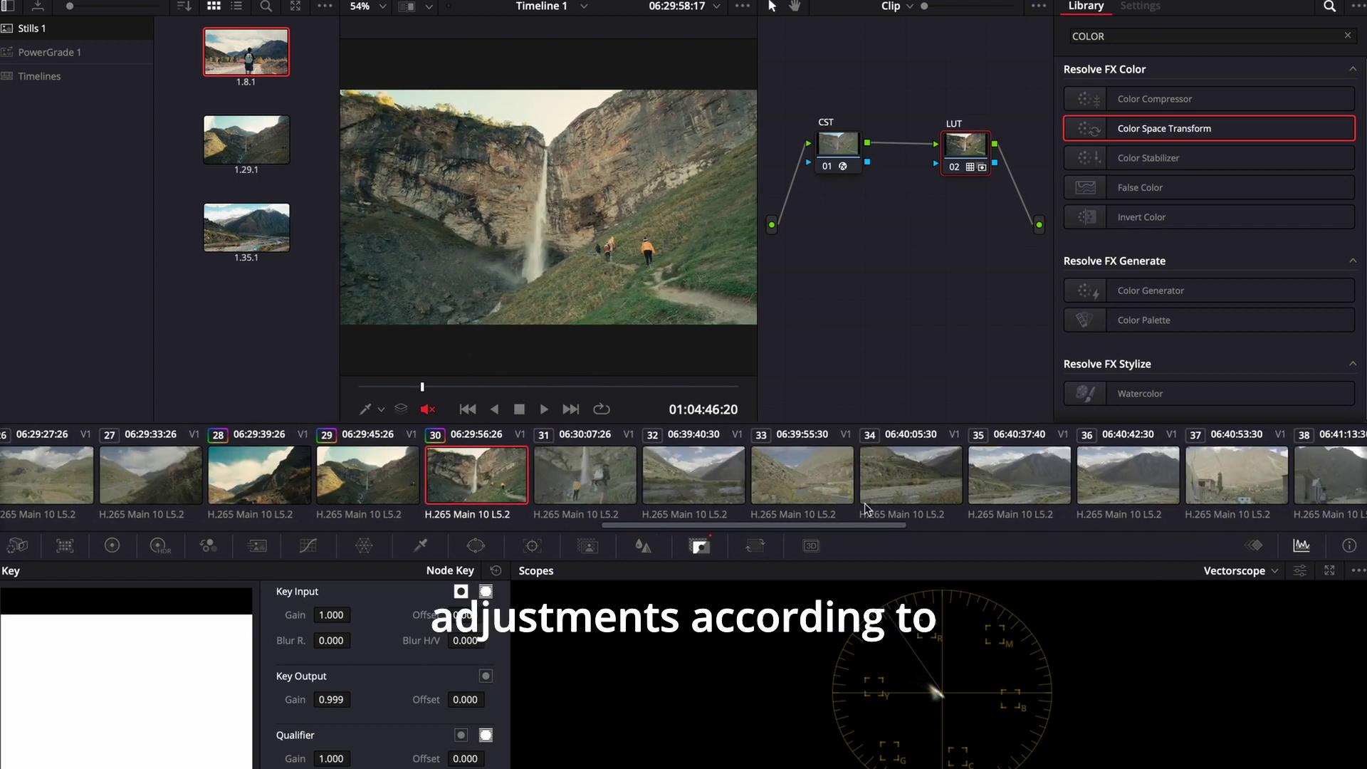
Step: Apply the still's grade to clip 35 and toggle bypass with Shift+D to compare
{"action": "left_click", "coordinate": [993, 498]}
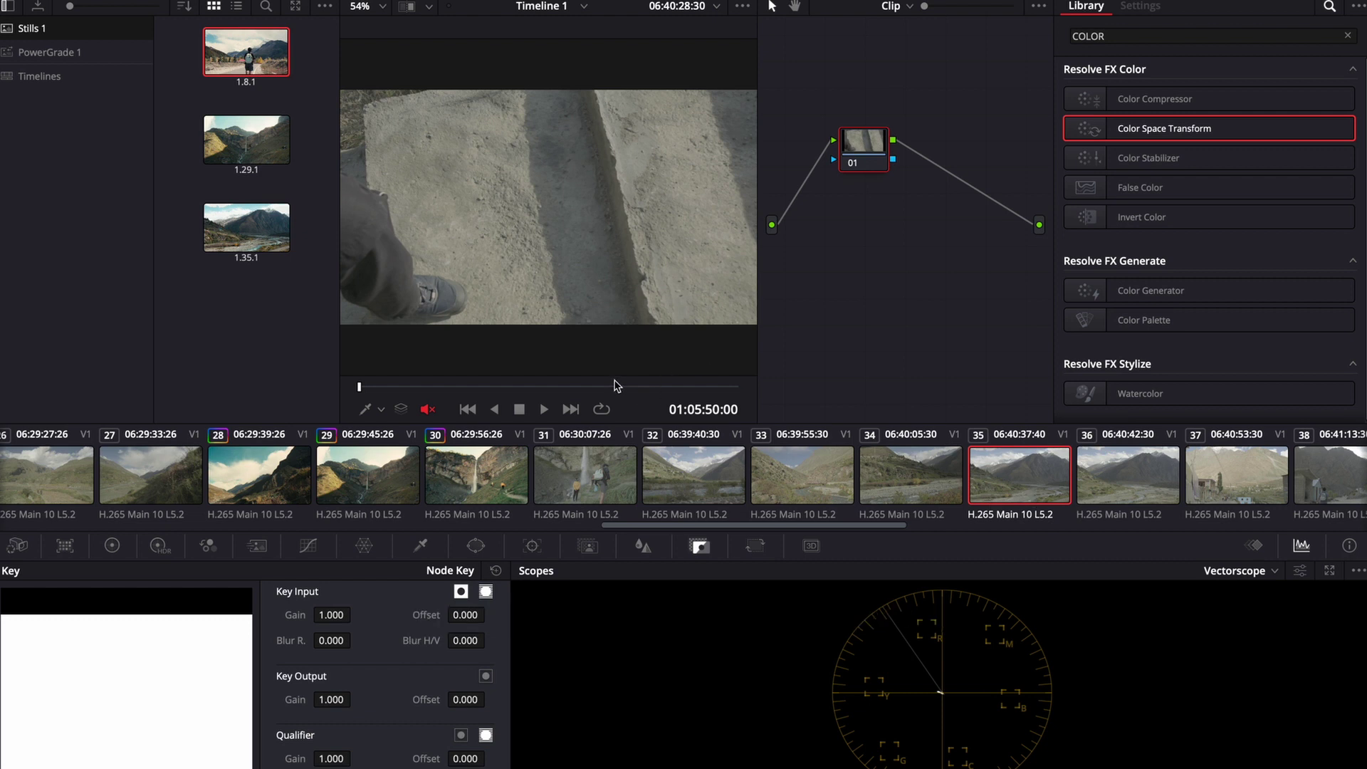
{"action": "left_click_drag", "start_coordinate": [617, 386], "coordinate": [656, 387]}
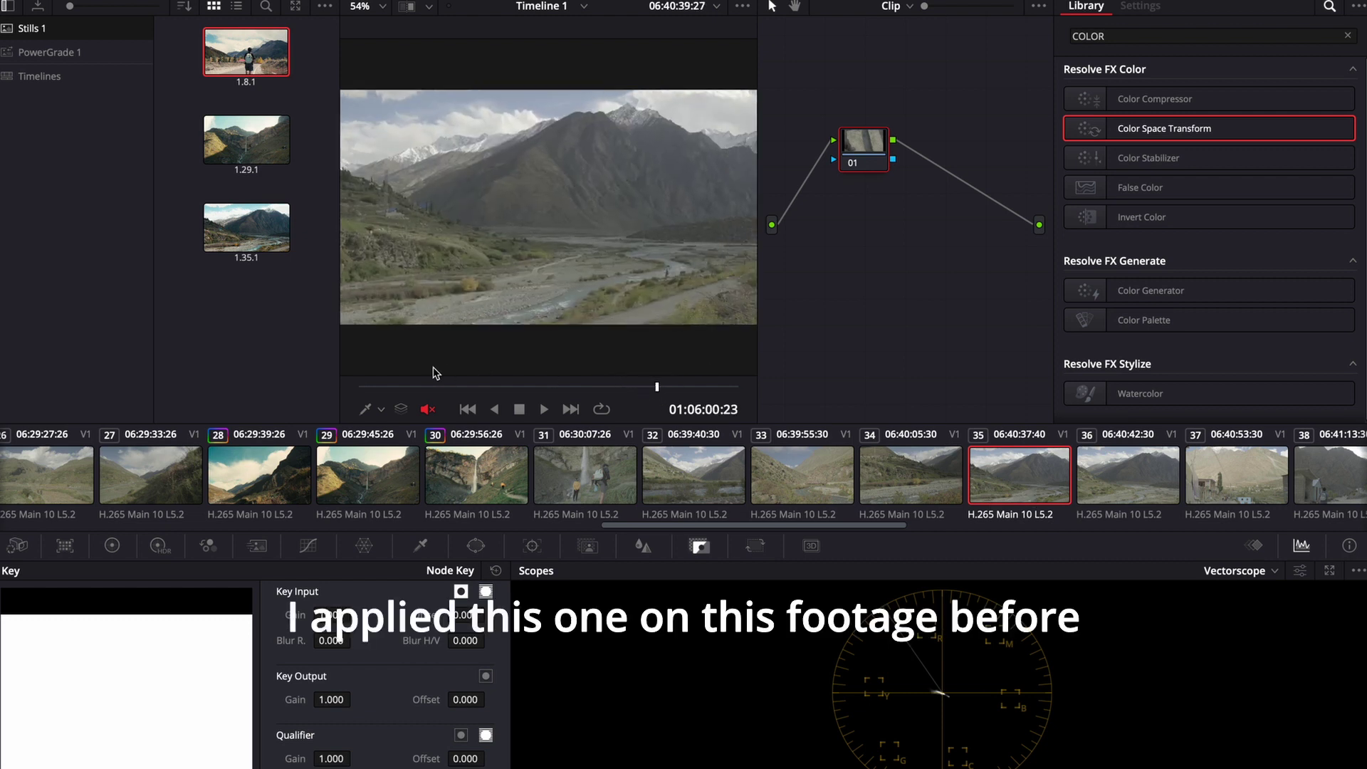
{"action": "right_click", "coordinate": [253, 51]}
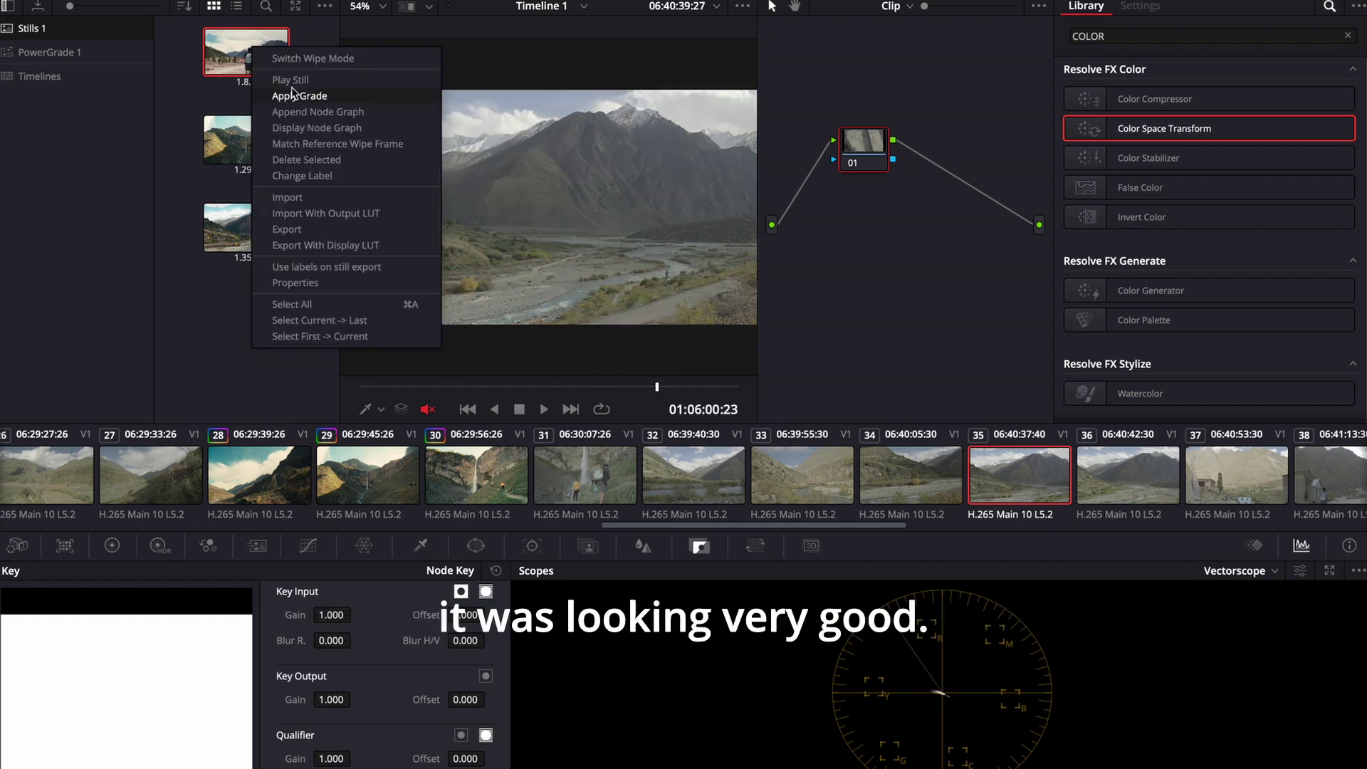
{"action": "left_click", "coordinate": [296, 93]}
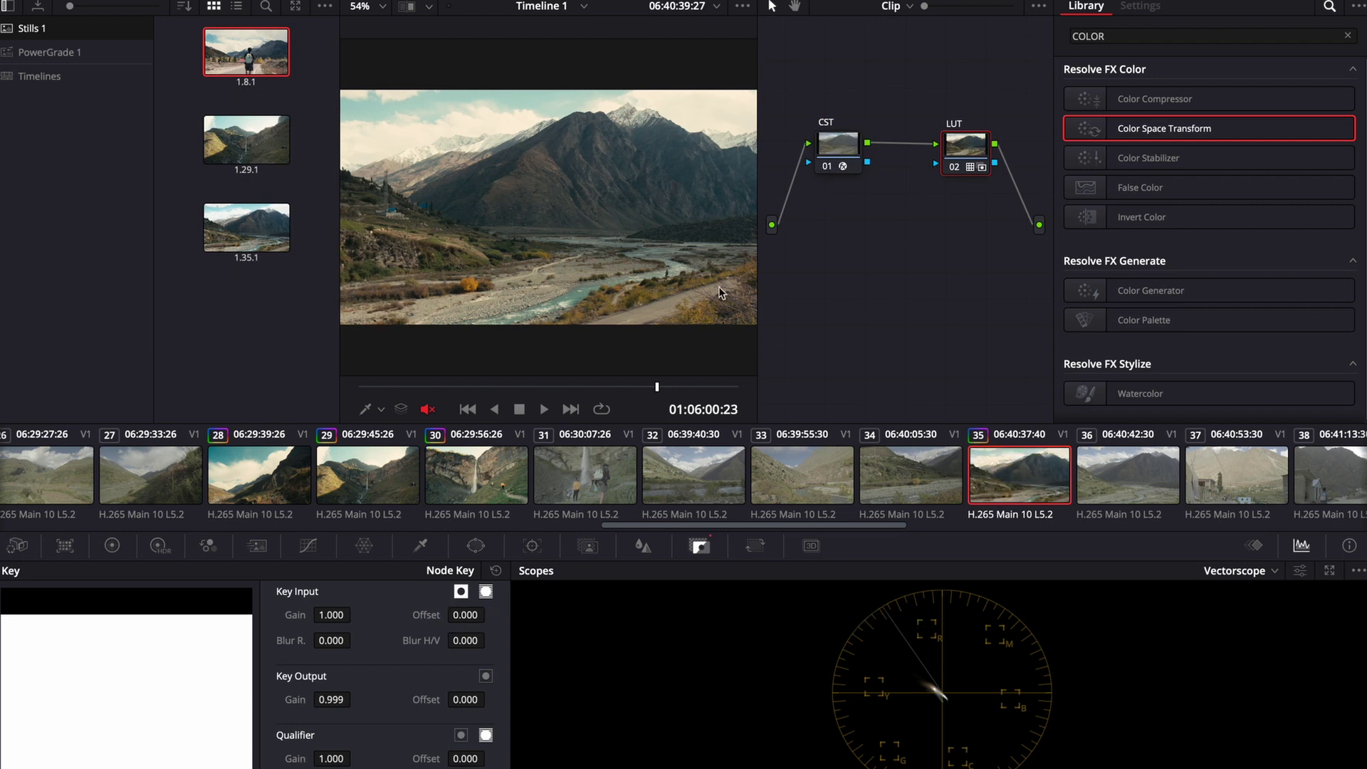
{"action": "key", "text": "shift+d"}
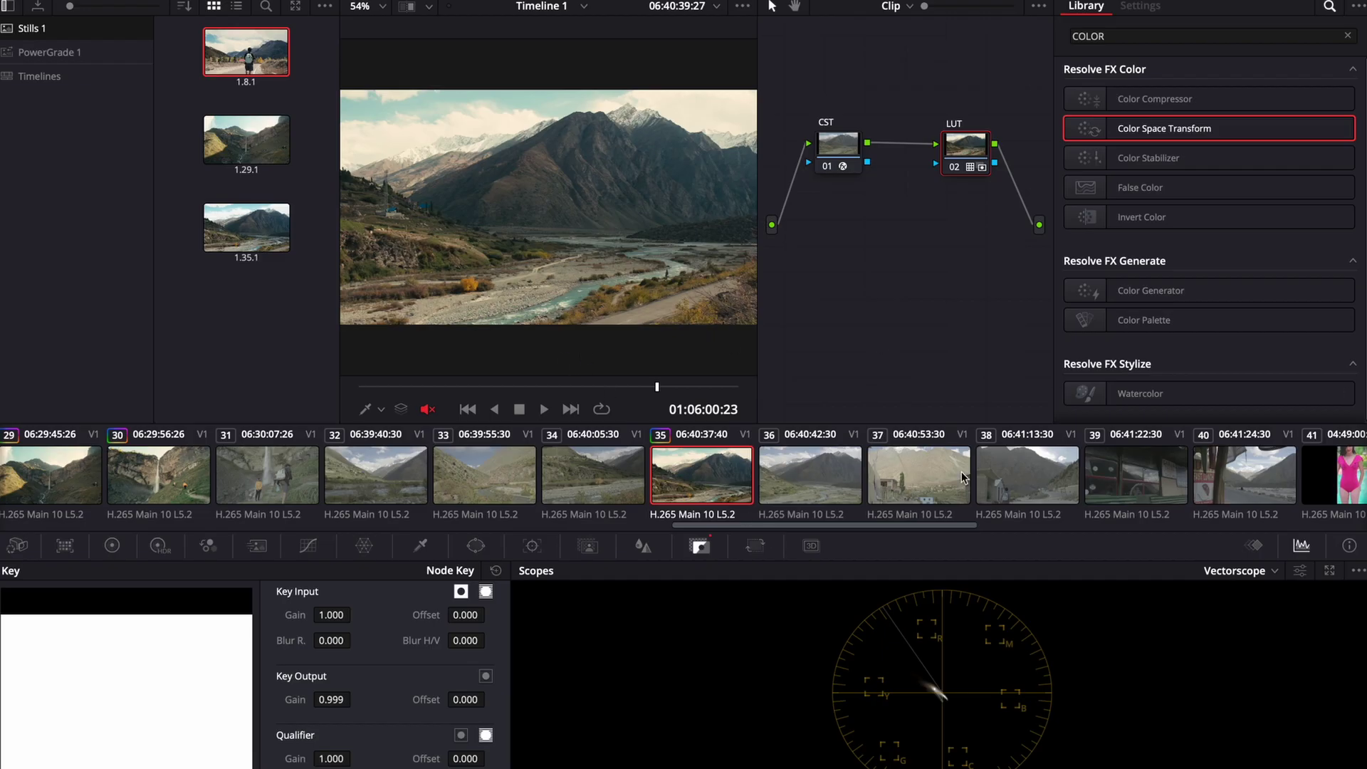
Step: Apply still 1.8.1's grade to clips 36 and 39, then move on to clip 32
{"action": "left_click", "coordinate": [804, 467]}
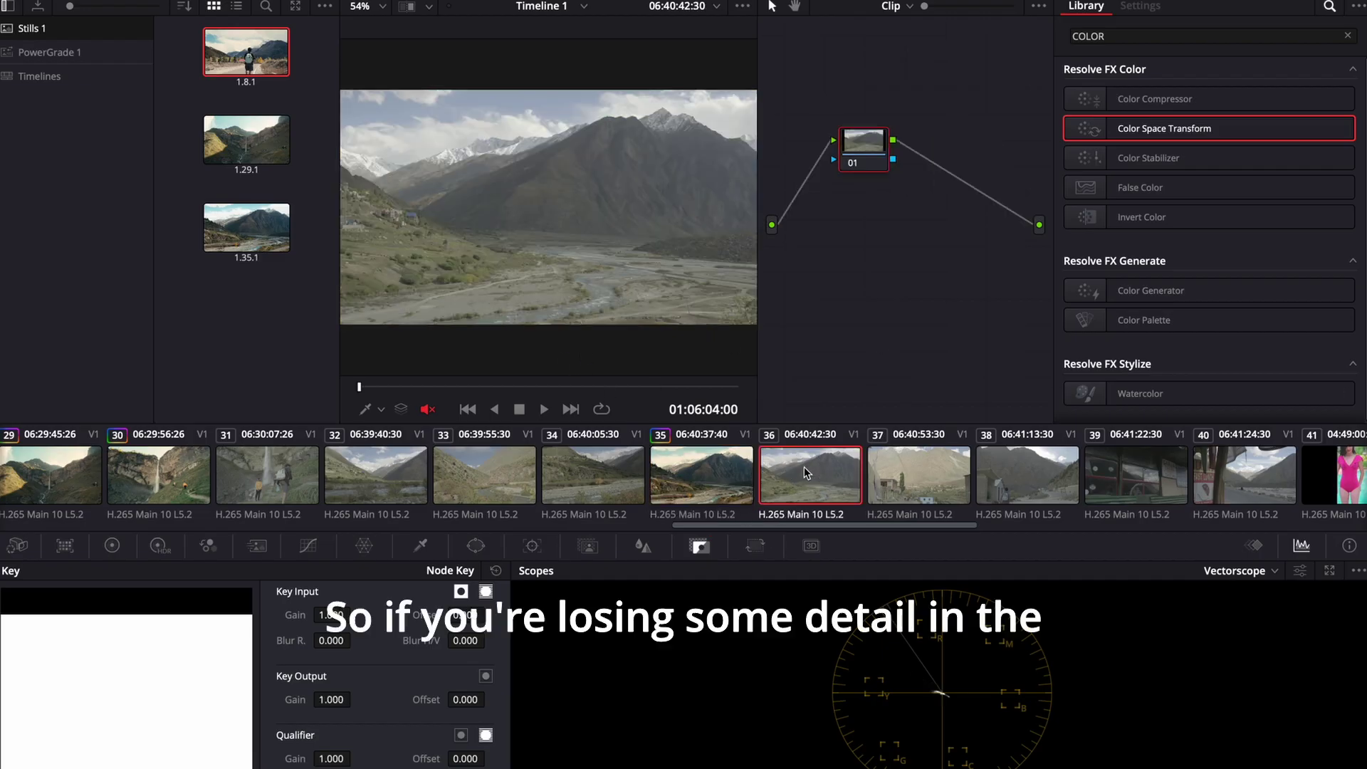
{"action": "right_click", "coordinate": [259, 54]}
{"action": "left_click", "coordinate": [293, 104]}
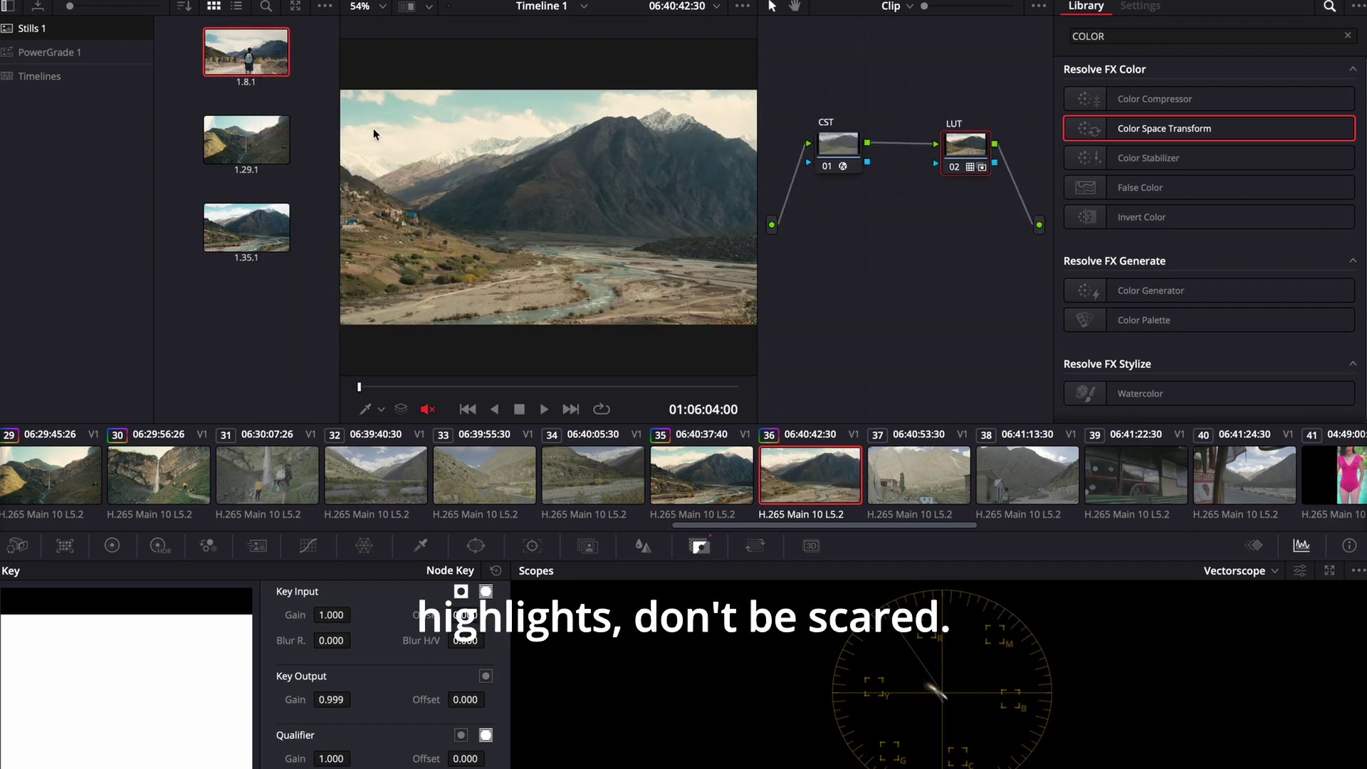
{"action": "left_click", "coordinate": [937, 470]}
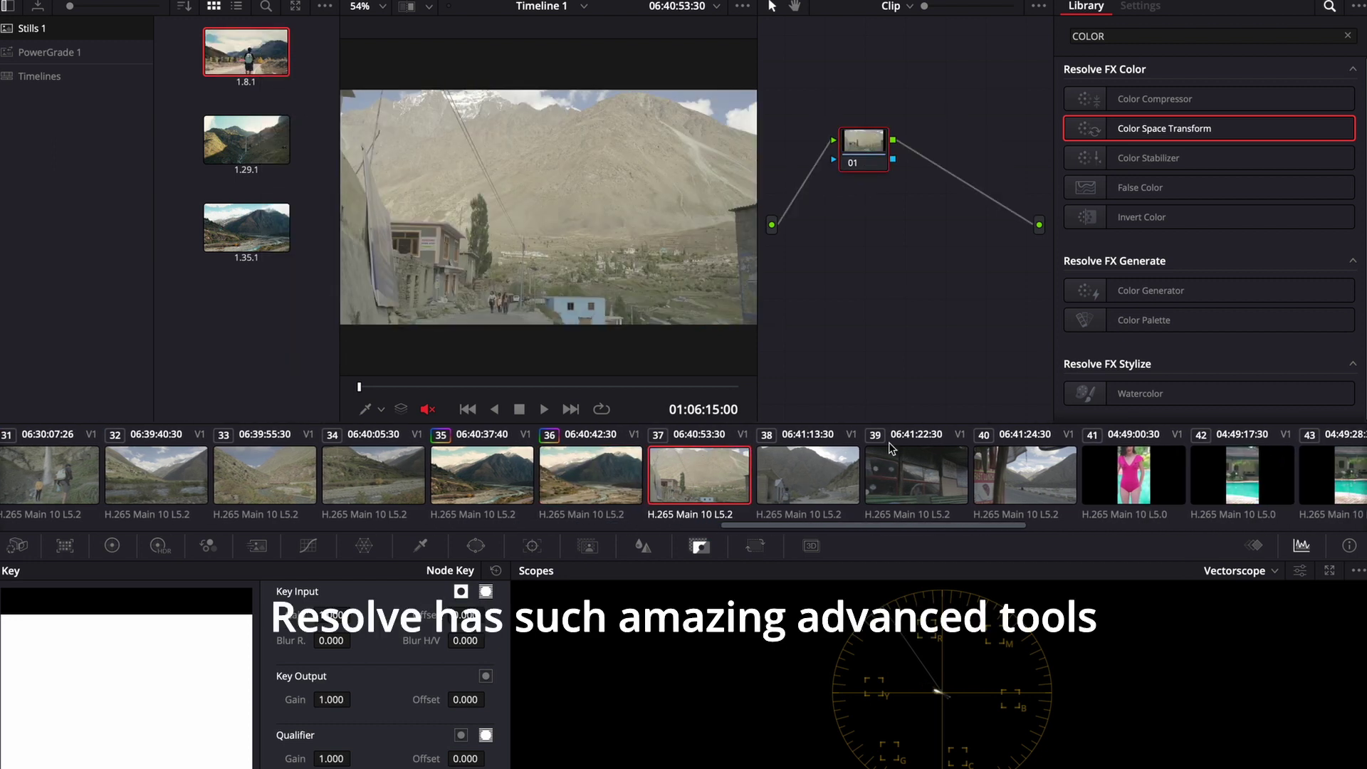
{"action": "left_click", "coordinate": [941, 473]}
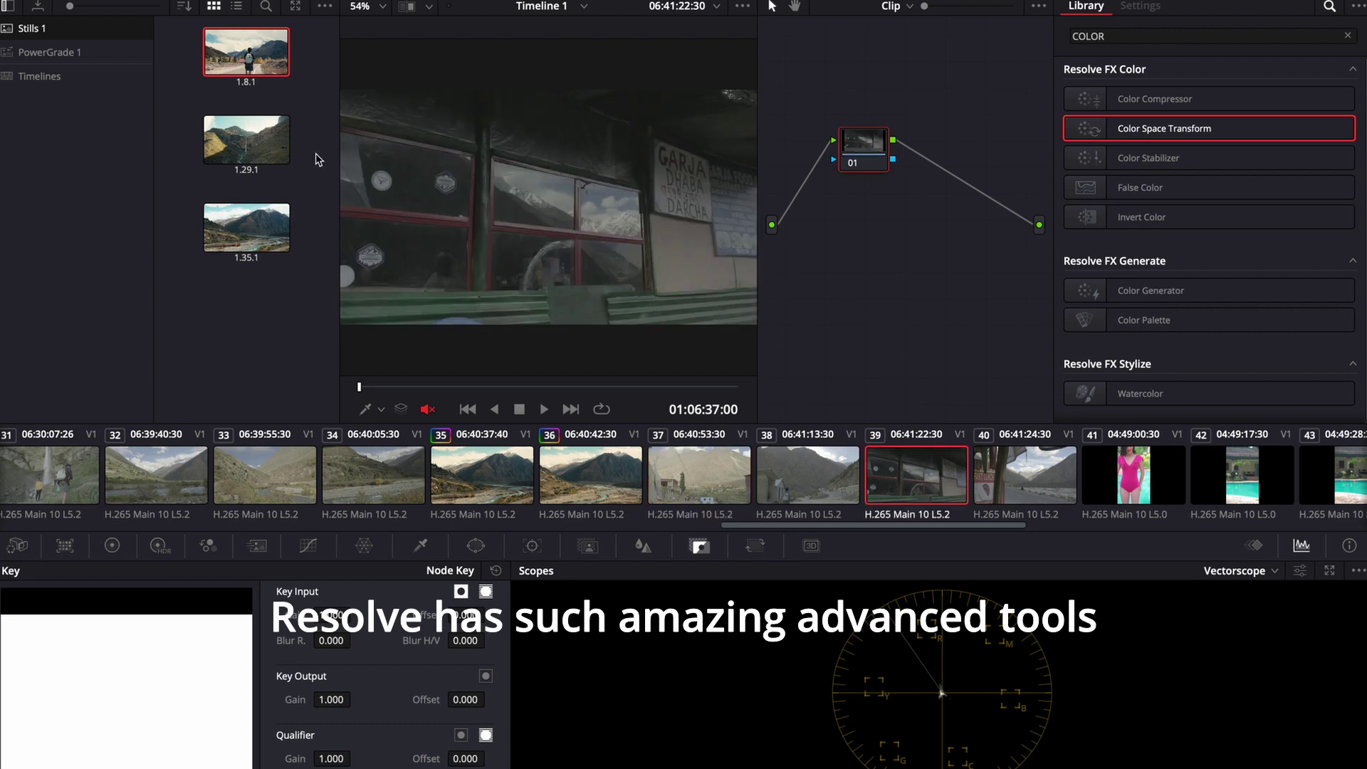
{"action": "right_click", "coordinate": [272, 57]}
{"action": "left_click", "coordinate": [294, 105]}
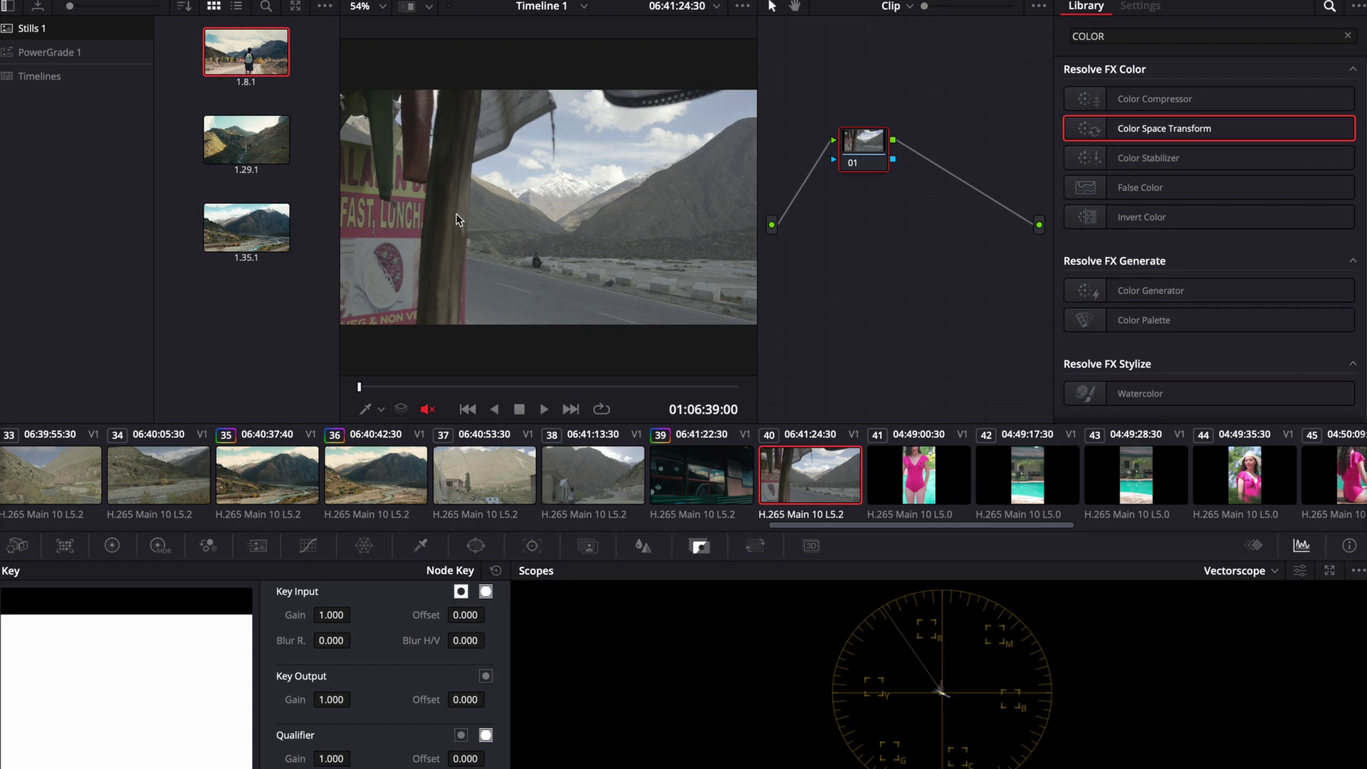
{"action": "left_click", "coordinate": [516, 490]}
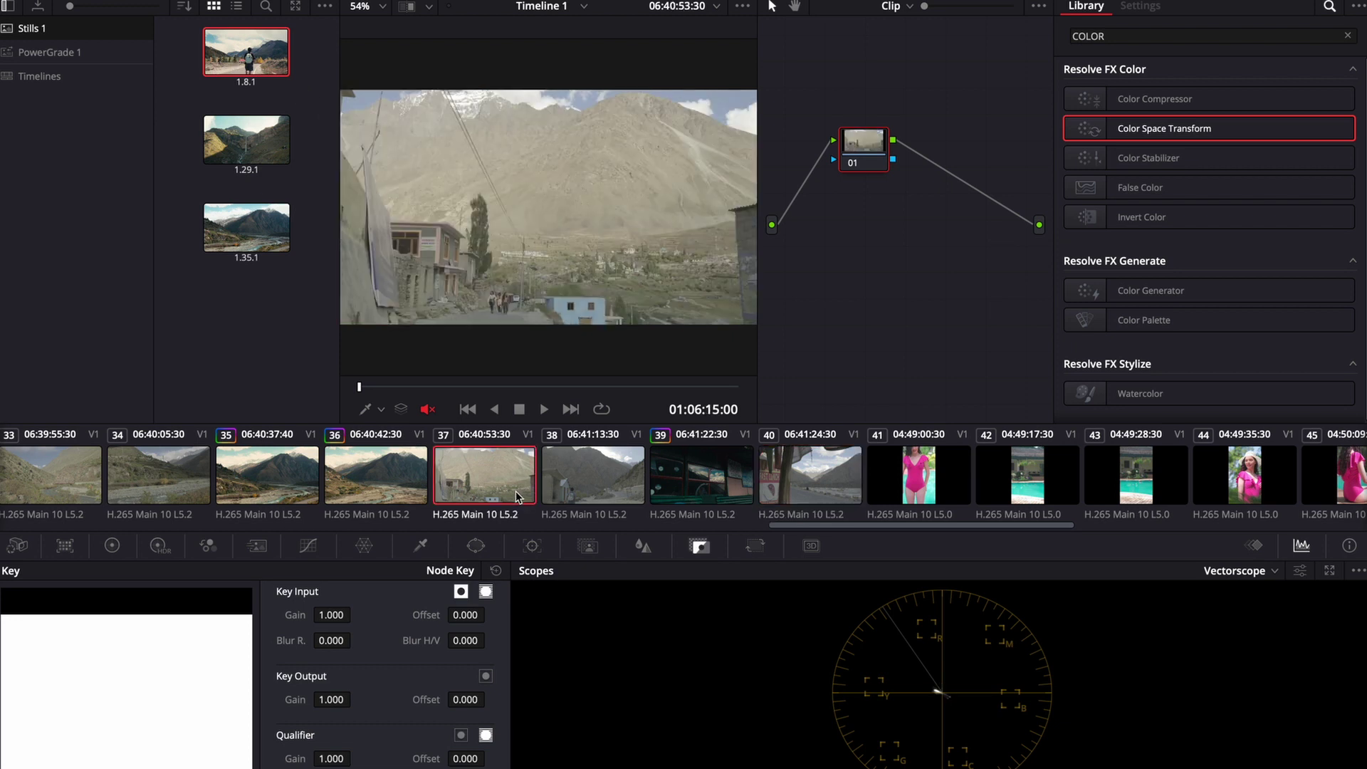
{"action": "scroll", "coordinate": [516, 490], "scroll_direction": "up", "scroll_amount": 5}
{"action": "left_click", "coordinate": [515, 490]}
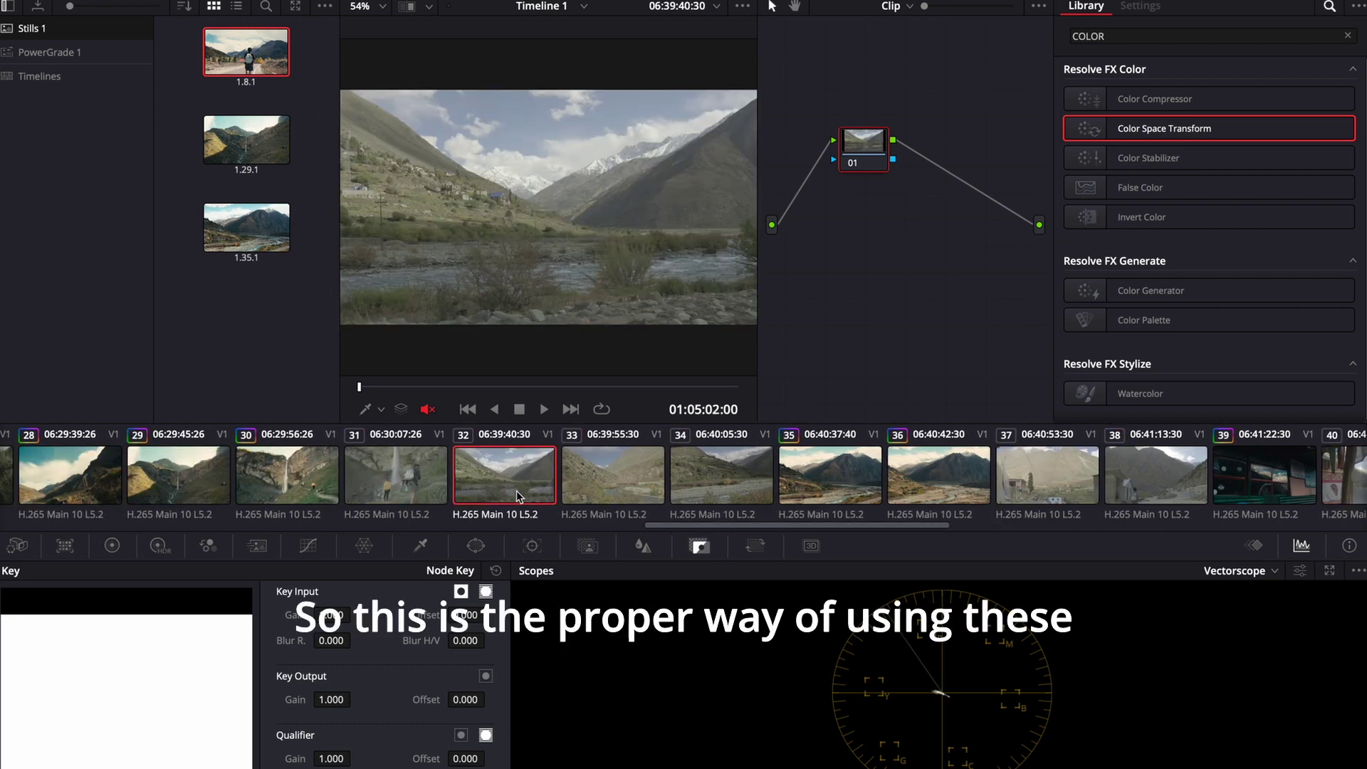
Step: Apply still 1.8.1's CST and Kodak 2383 D55 LUT grade to clip 32, the river valley shot
{"action": "right_click", "coordinate": [247, 66]}
{"action": "left_click", "coordinate": [299, 111]}
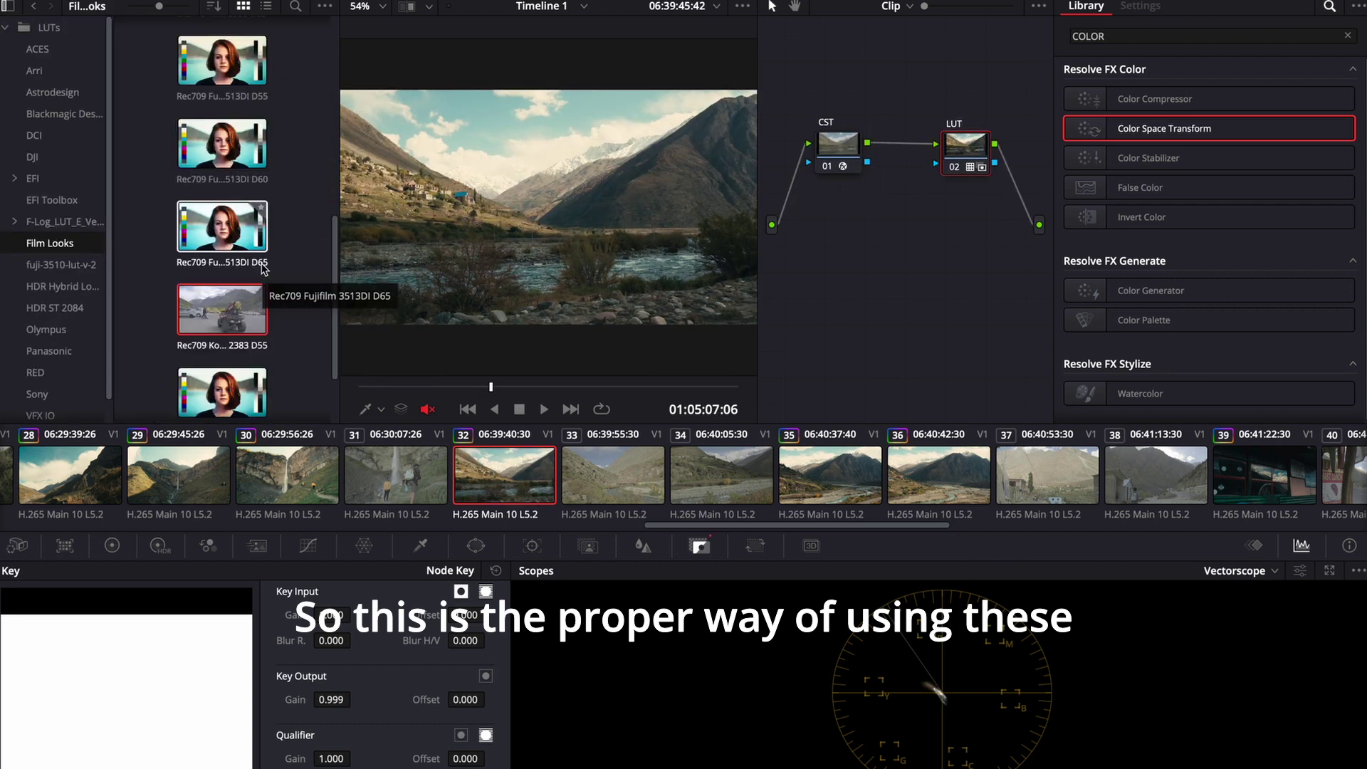
{"action": "scroll", "coordinate": [265, 242], "scroll_direction": "up", "scroll_amount": 2}
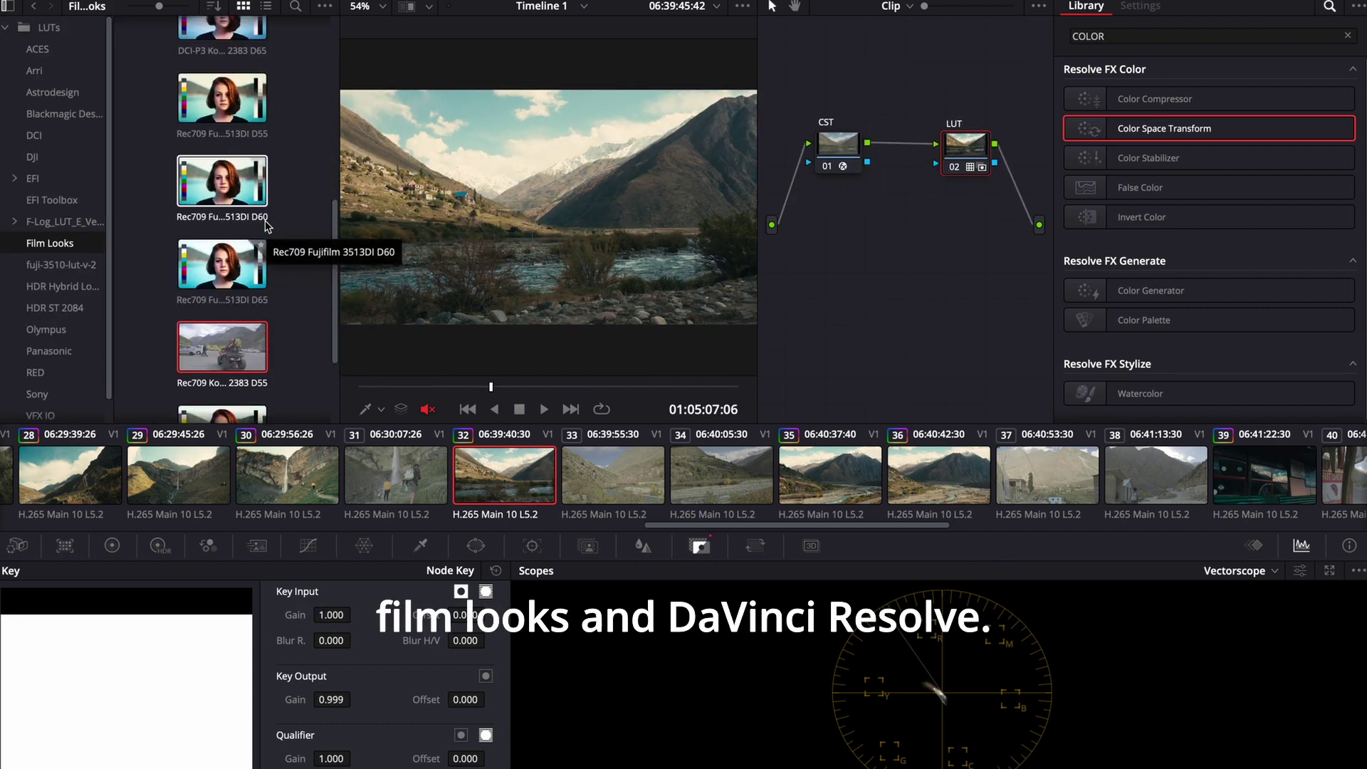